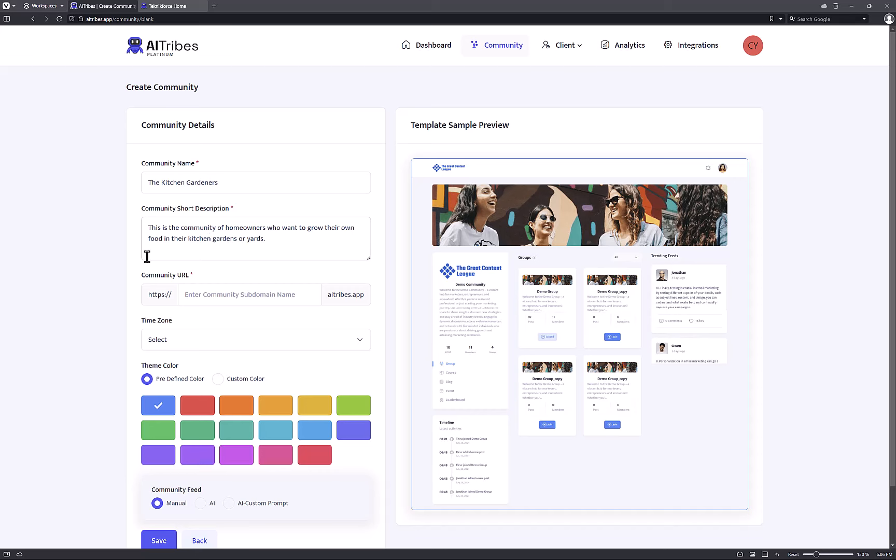
Enter thekitchengardeners as the community URL, fixing typos until it shows Available.
scroll(249, 259, "down", 1)
left_click(252, 254)
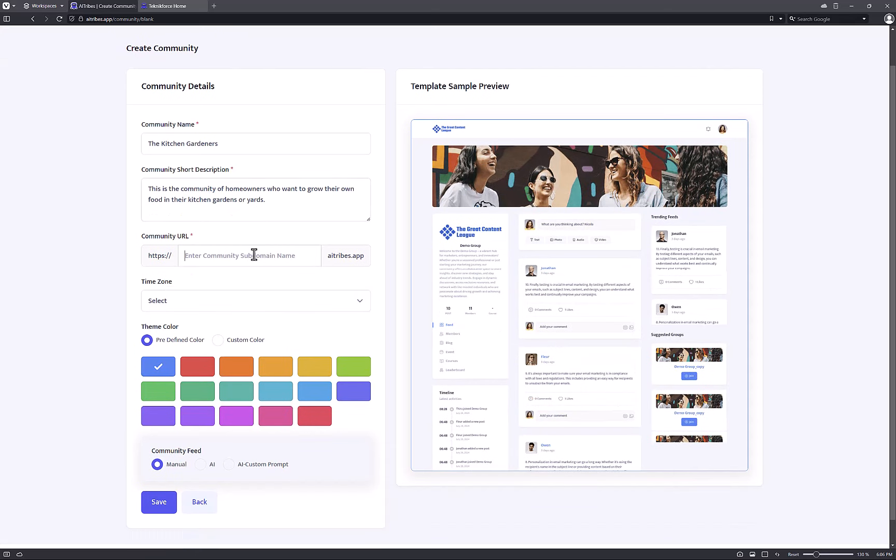
type("thekitchengrade")
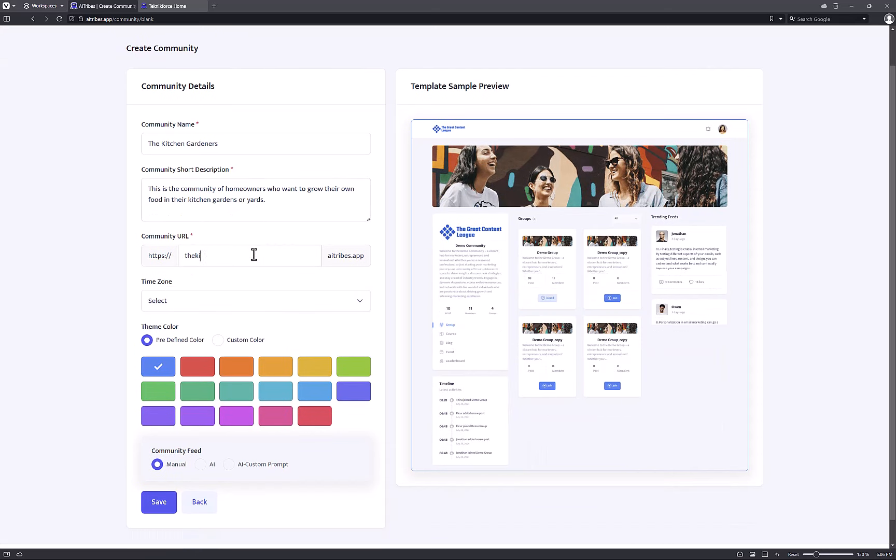
key("BackSpace")
key("BackSpace")
key("BackSpace")
key("BackSpace")
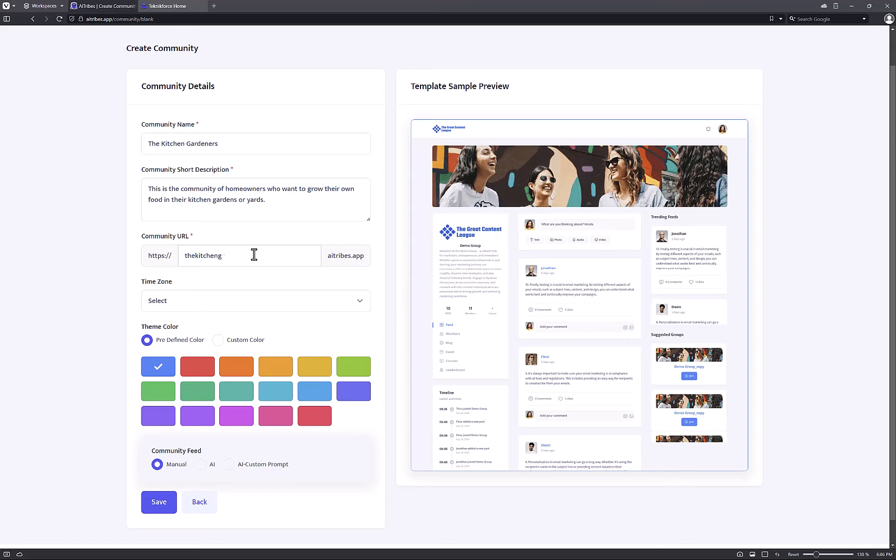
type("ardeneres")
key("BackSpace")
key("BackSpace")
type("s")
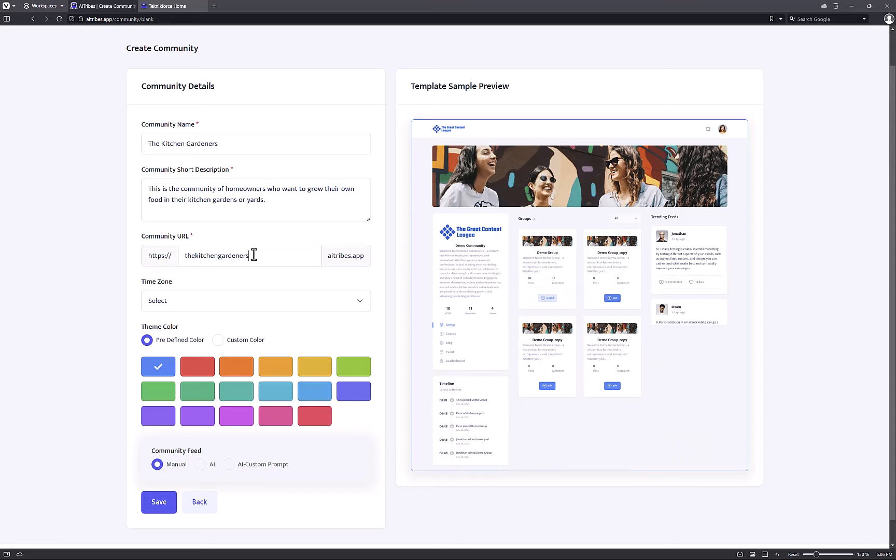
scroll(244, 401, "up", 1)
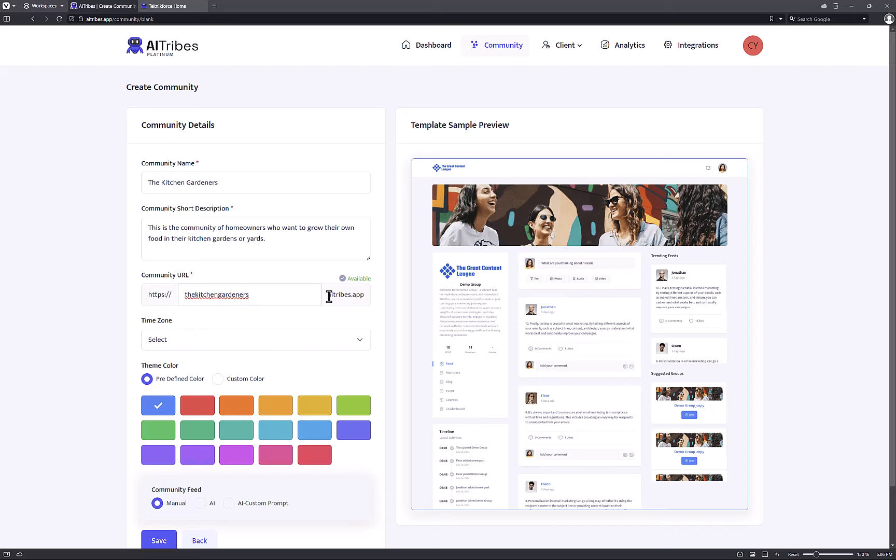
left_click_drag(328, 294, 384, 298)
left_click(350, 310)
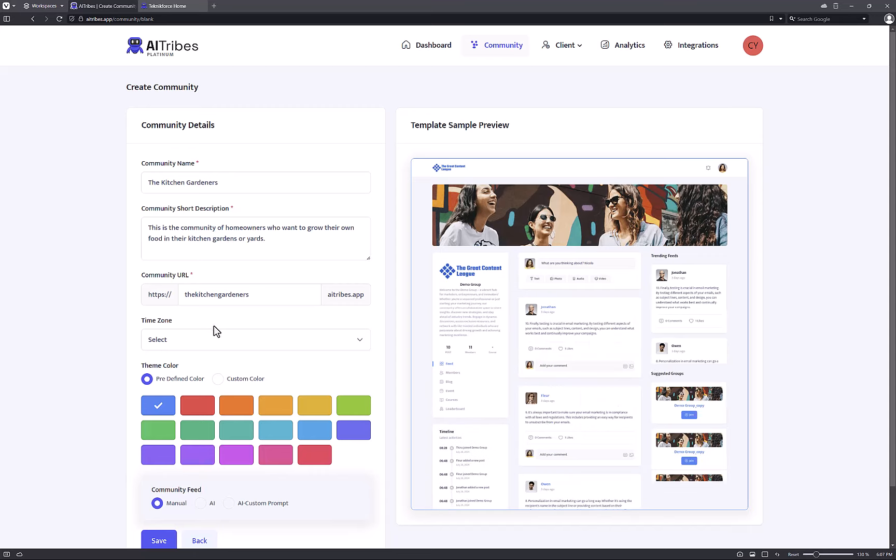
Pick Bogota, Lima, Quito, Rio Branco (GMT-05:00) from the time zone list.
left_click(224, 336)
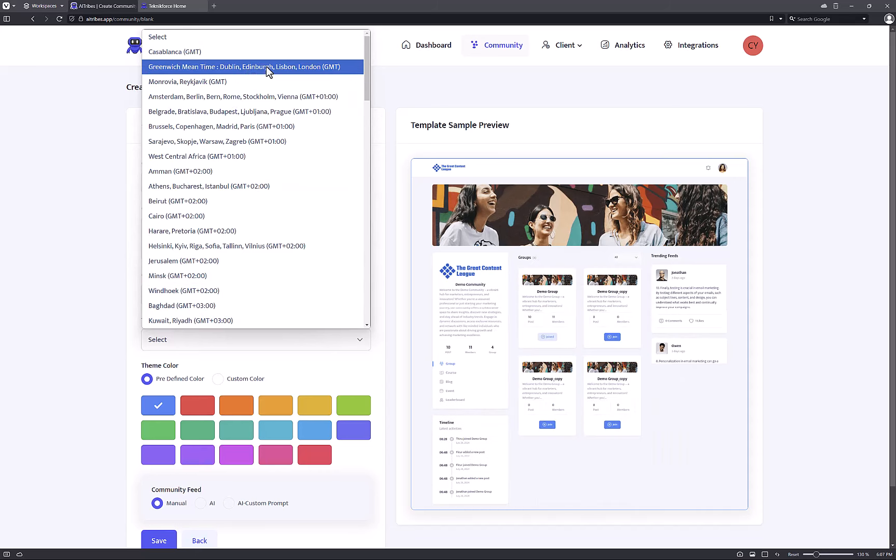
scroll(294, 187, "down", 6)
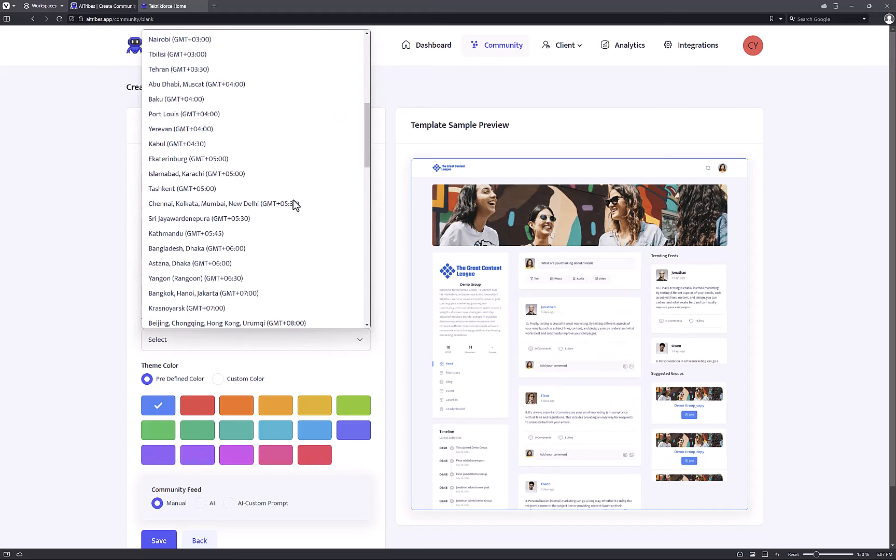
scroll(294, 204, "down", 8)
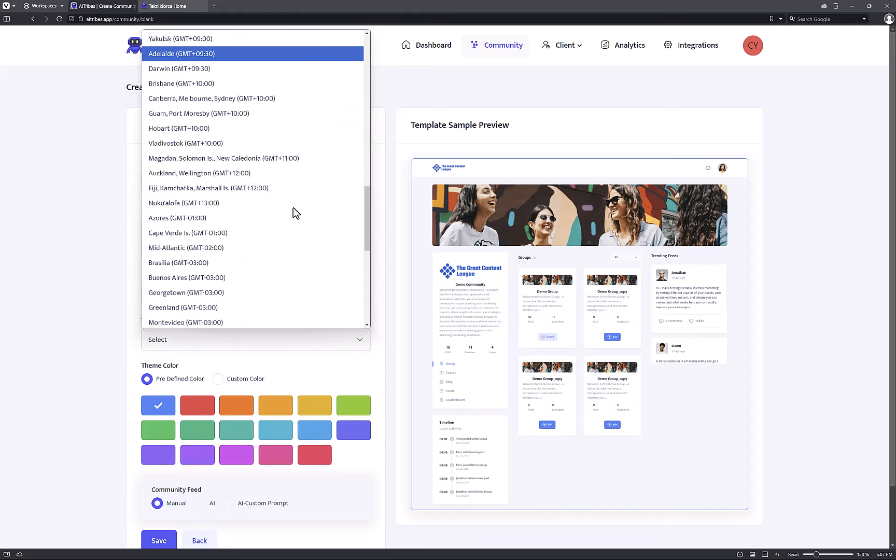
scroll(294, 208, "down", 7)
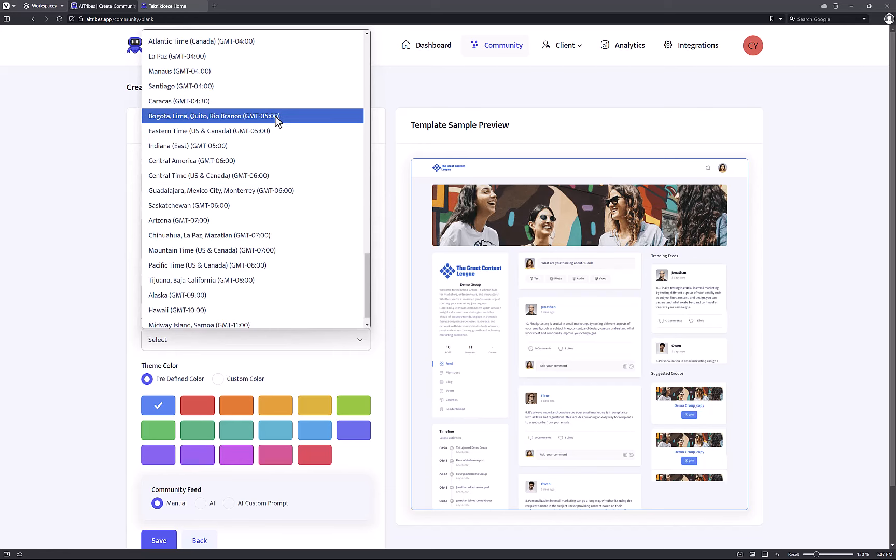
left_click(294, 116)
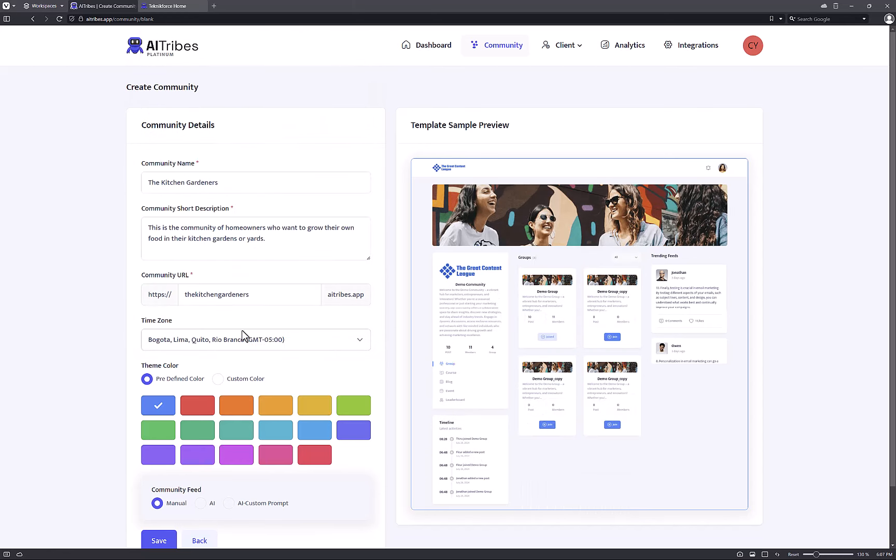
scroll(242, 347, "down", 2)
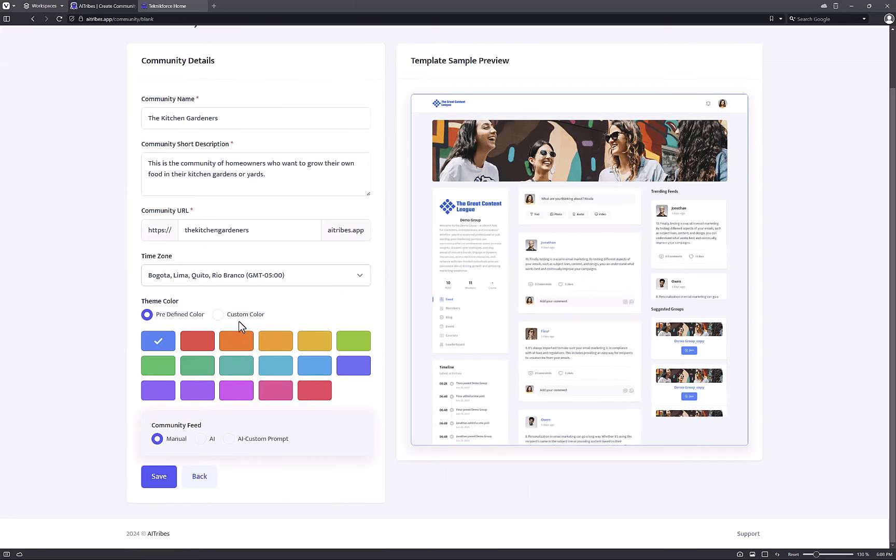
Try the Red, Amber, Blue and Orange swatches, then settle on Emerald.
left_click(198, 344)
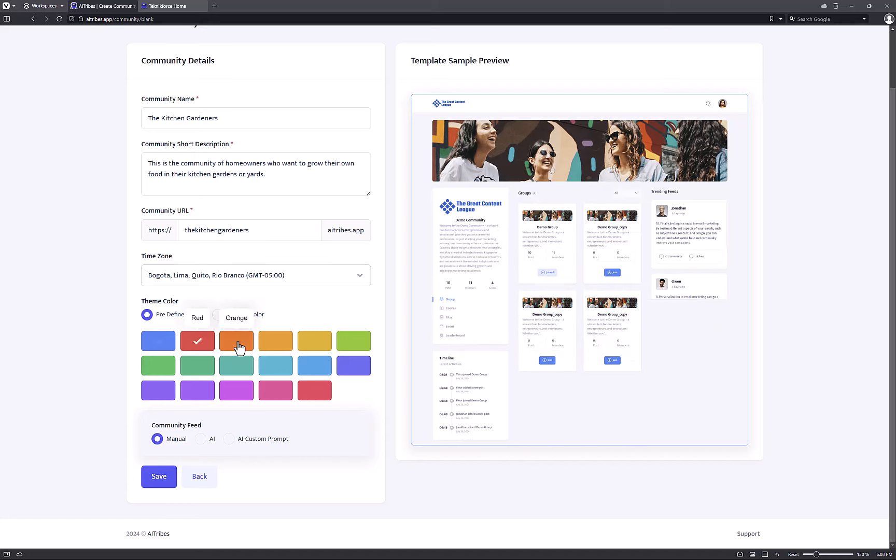
left_click(273, 343)
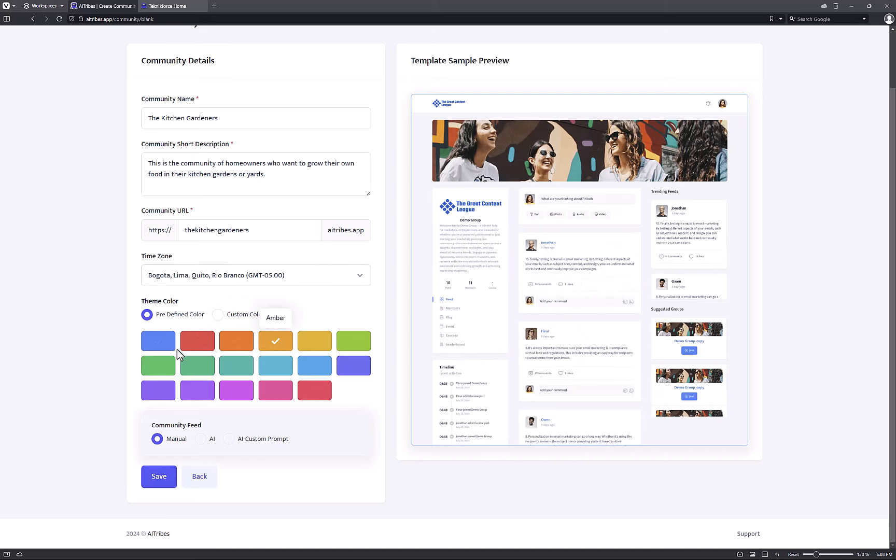
left_click(175, 347)
left_click(246, 347)
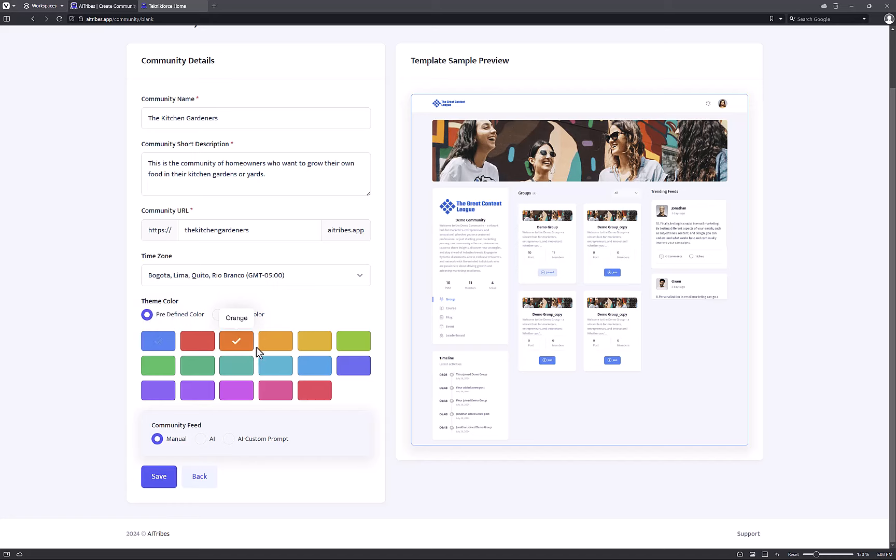
left_click(197, 372)
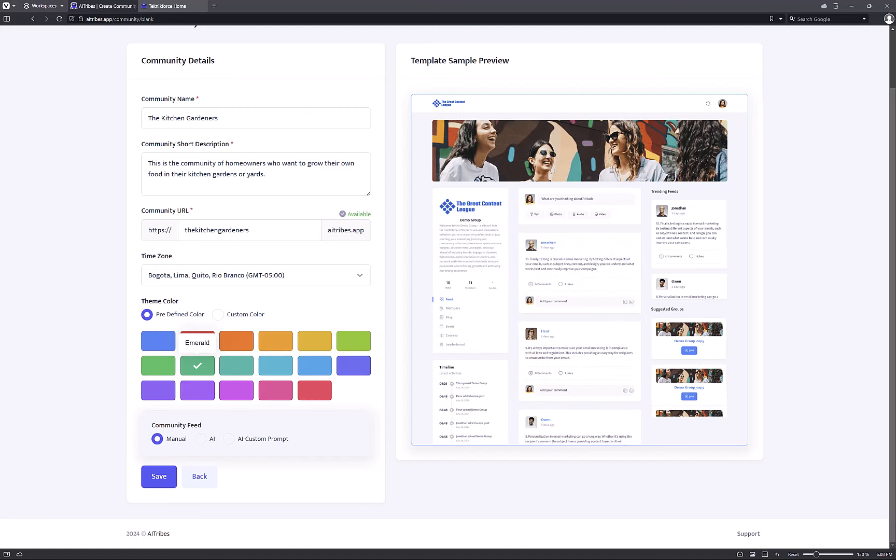
Switch the community feed to AI and copy the community name into Community Niche.
left_click(202, 439)
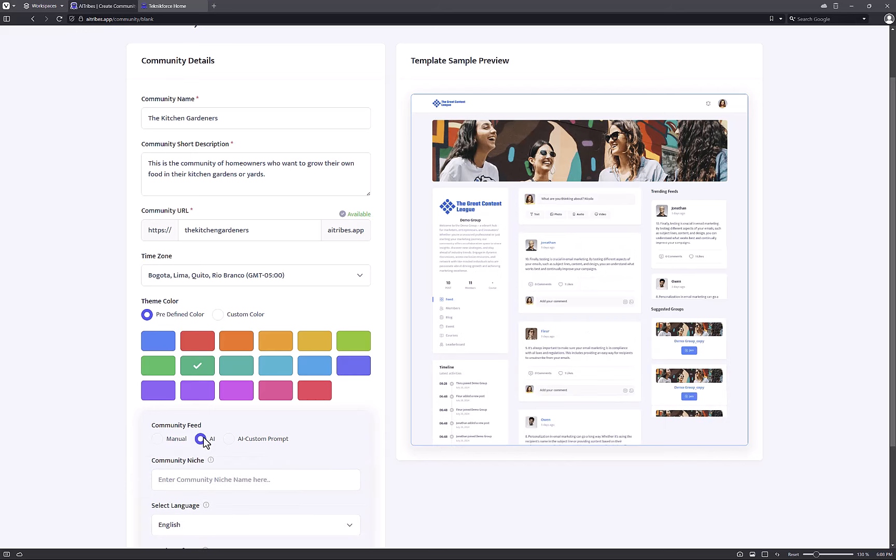
scroll(220, 416, "down", 3)
scroll(226, 394, "up", 5)
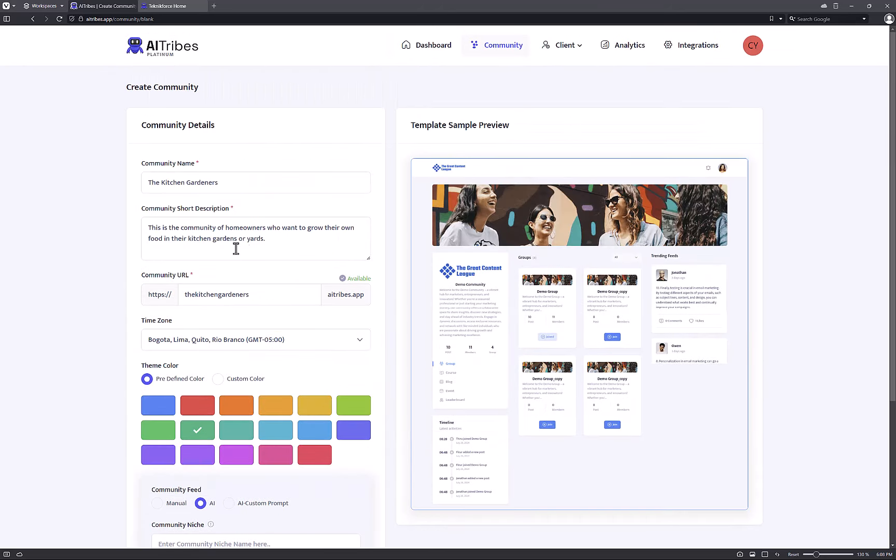
left_click(251, 183)
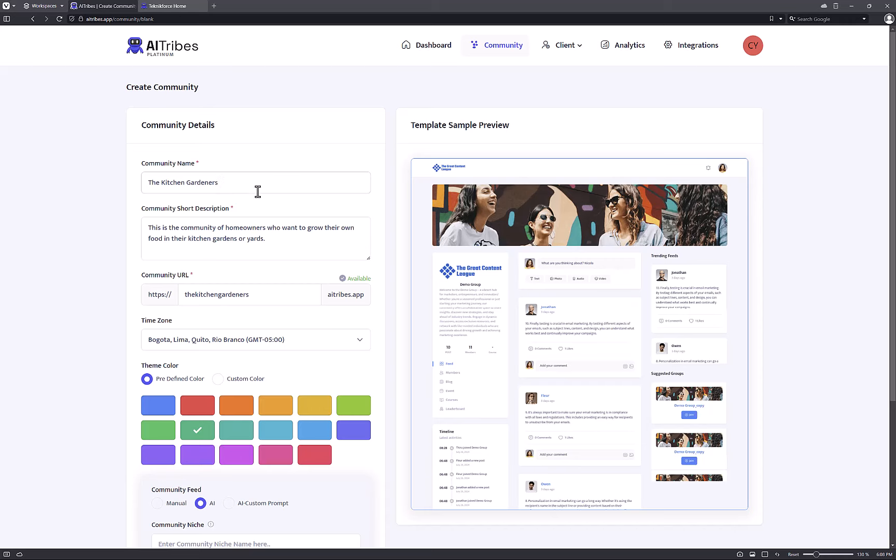
key("ctrl+a")
key("ctrl+c")
scroll(223, 275, "down", 4)
left_click(204, 344)
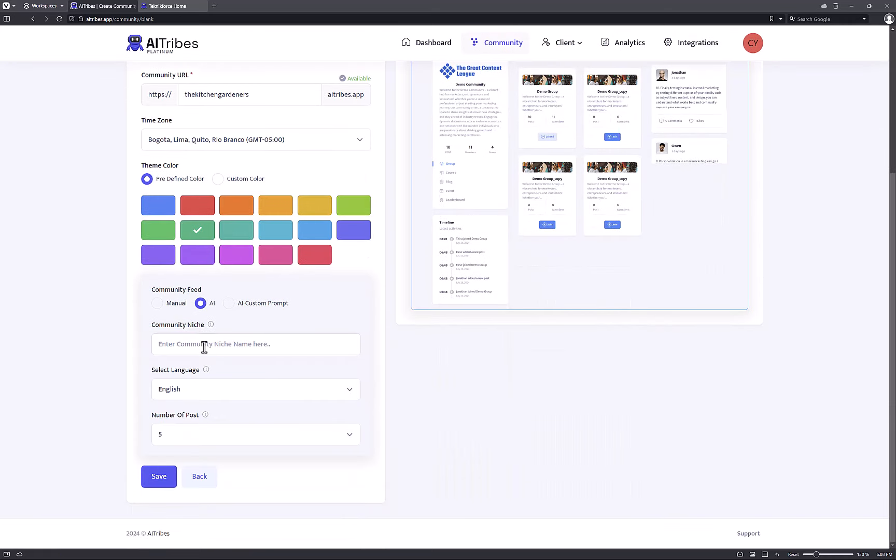
key("ctrl+v")
Keep English as the feed language and 5 as the number of posts.
left_click(203, 390)
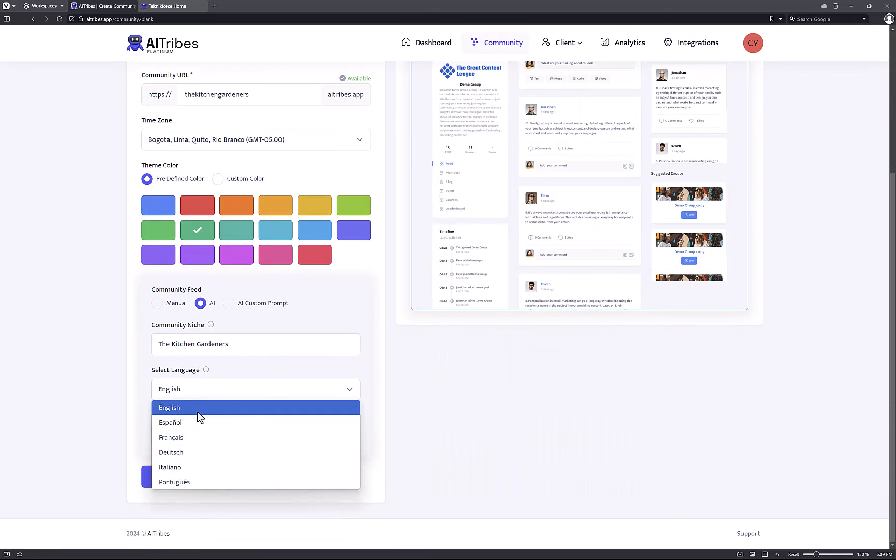
left_click(197, 411)
left_click(197, 434)
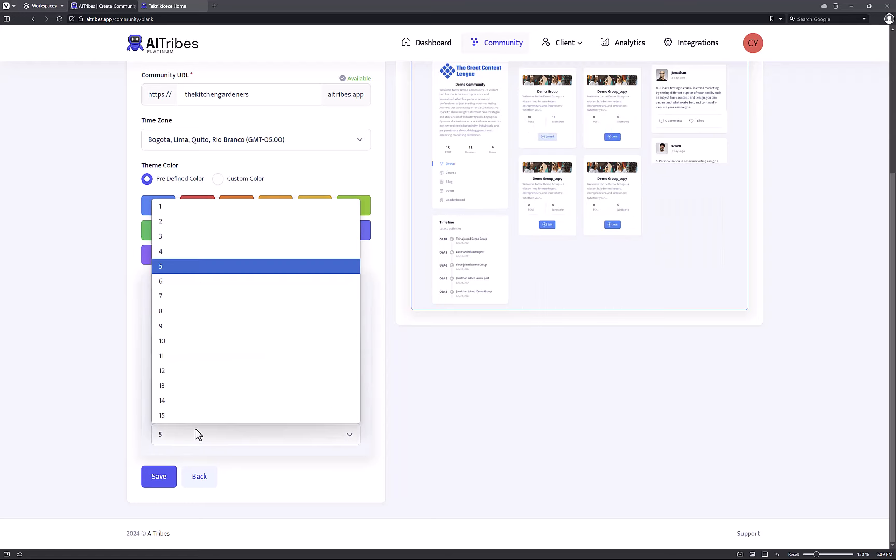
left_click(195, 433)
mouse_move(207, 418)
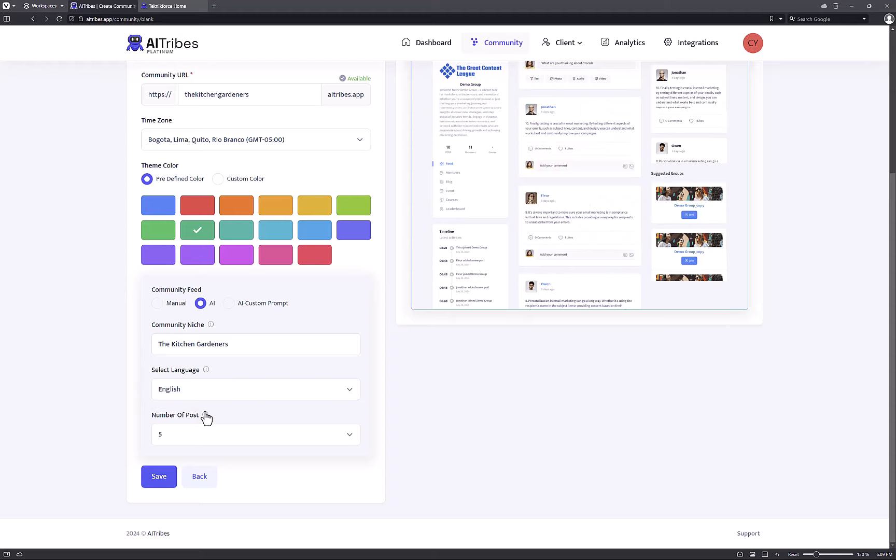
left_click(206, 440)
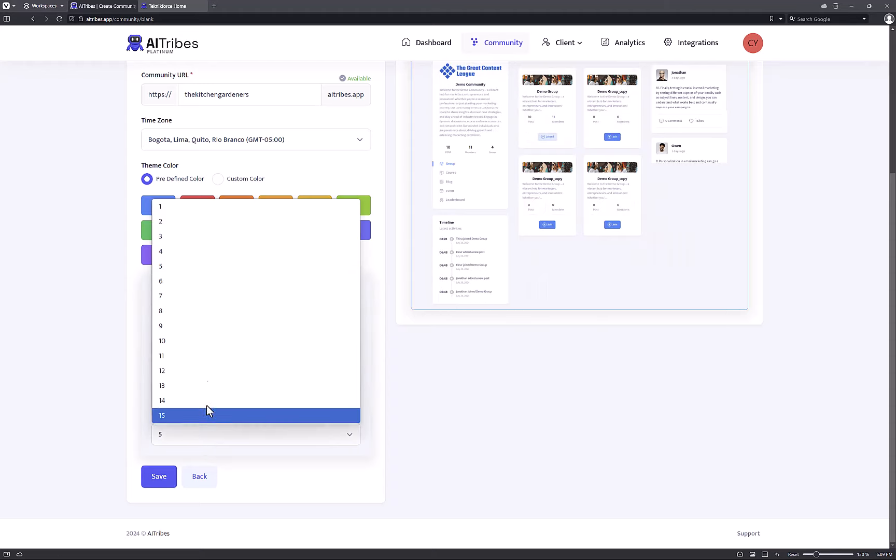
left_click(422, 453)
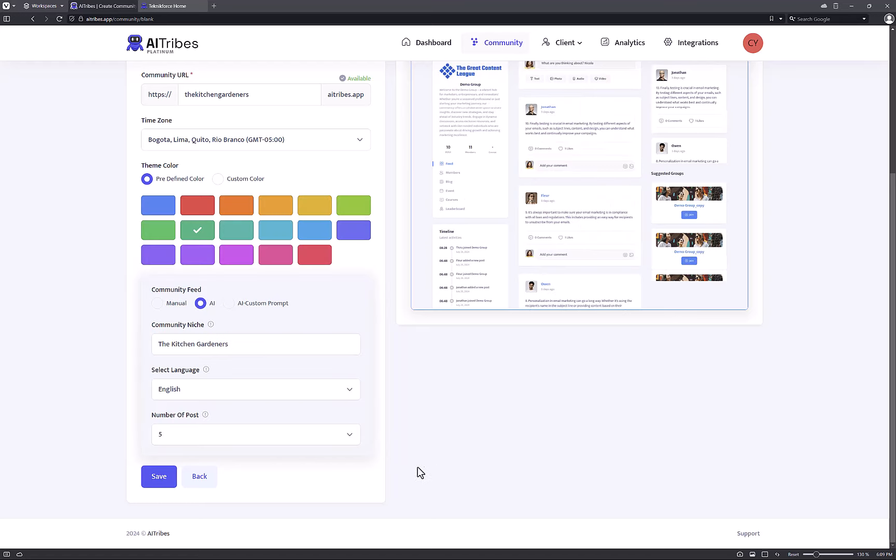
Save the community form and bring up the image library for the Community Logo.
left_click(160, 476)
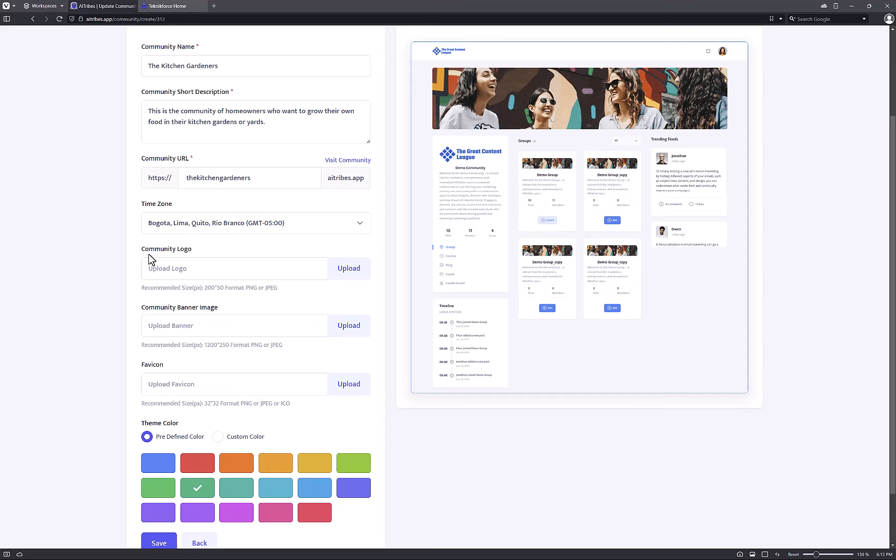
left_click_drag(145, 249, 198, 250)
left_click(189, 254)
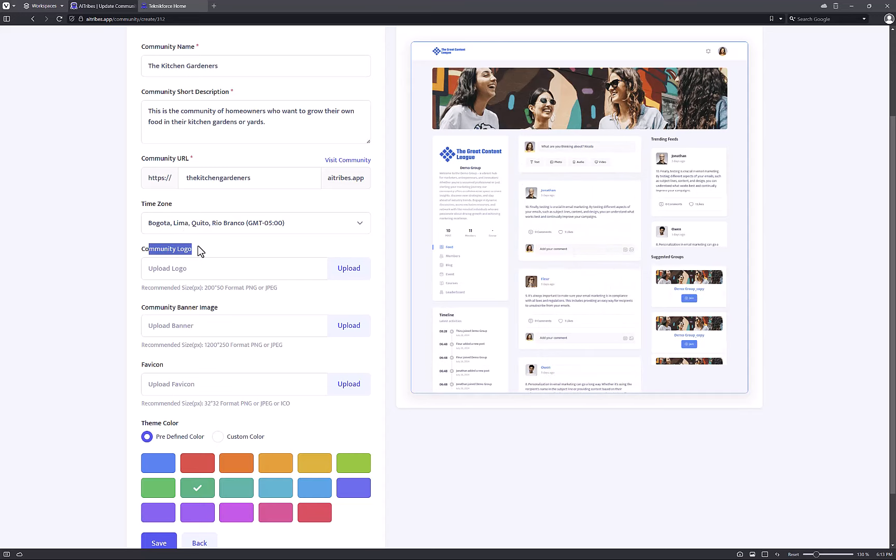
left_click(352, 271)
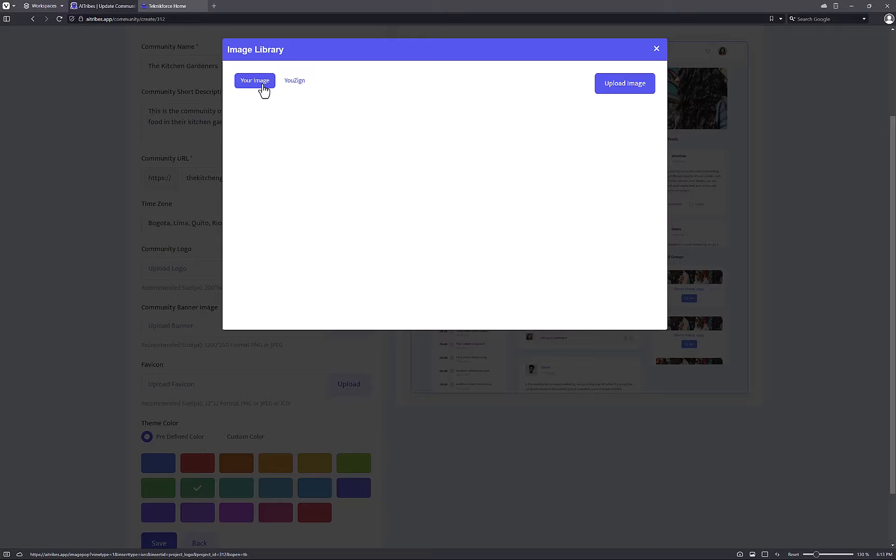
Upload rs200.jpg under Your Image and insert it as the community logo.
left_click(293, 86)
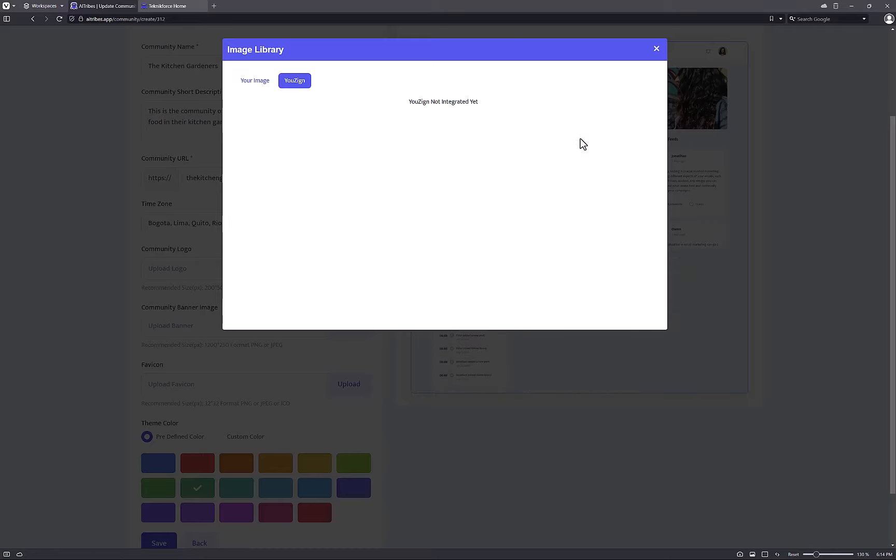
left_click(256, 93)
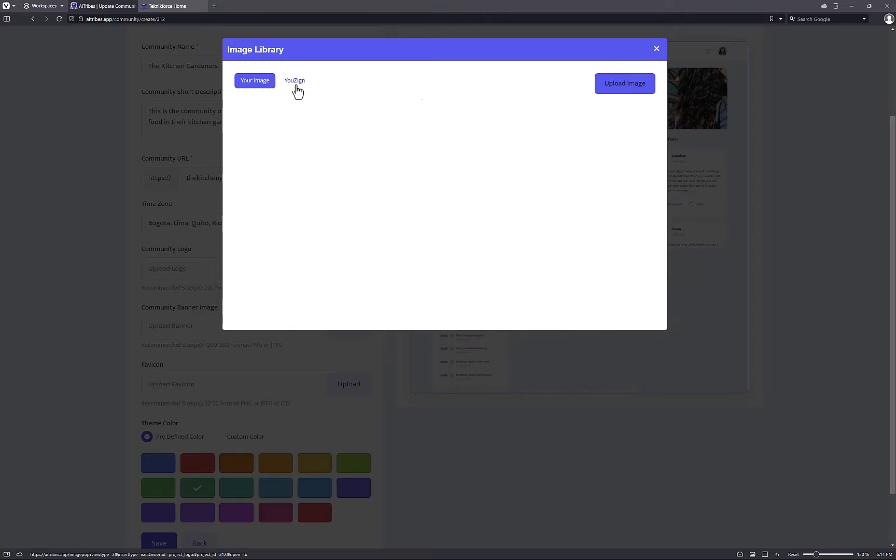
left_click(622, 90)
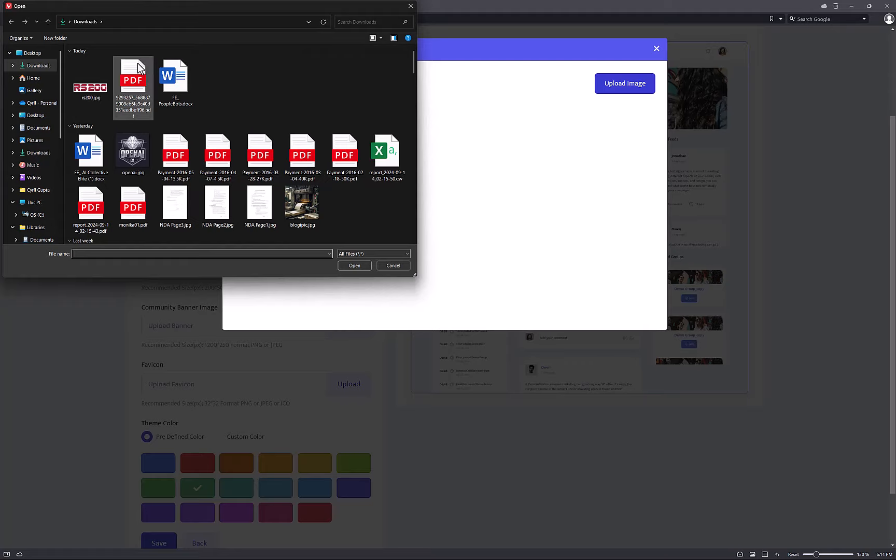
left_click(97, 90)
double_click(98, 91)
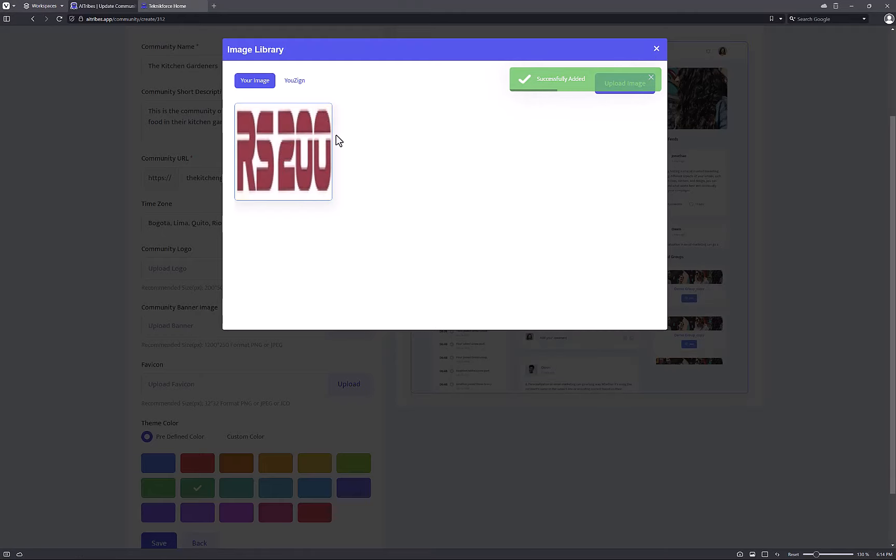
mouse_move(306, 146)
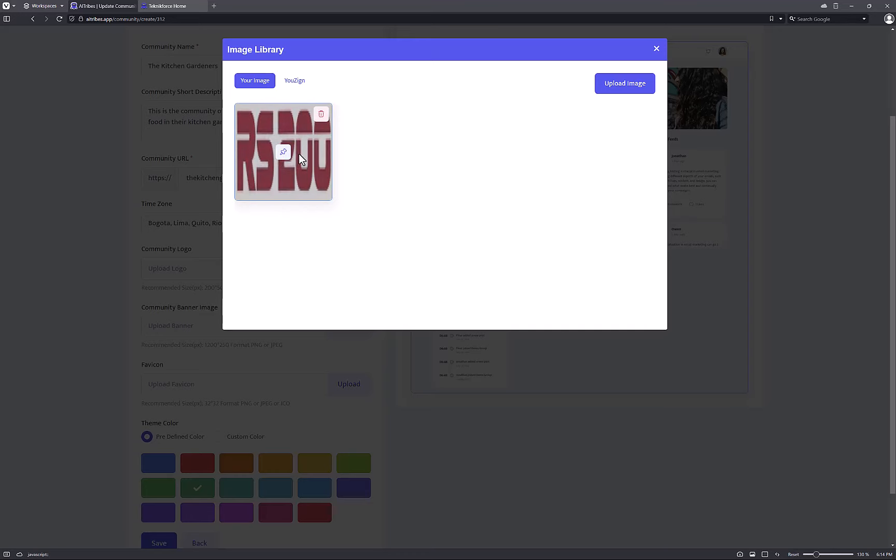
left_click(284, 153)
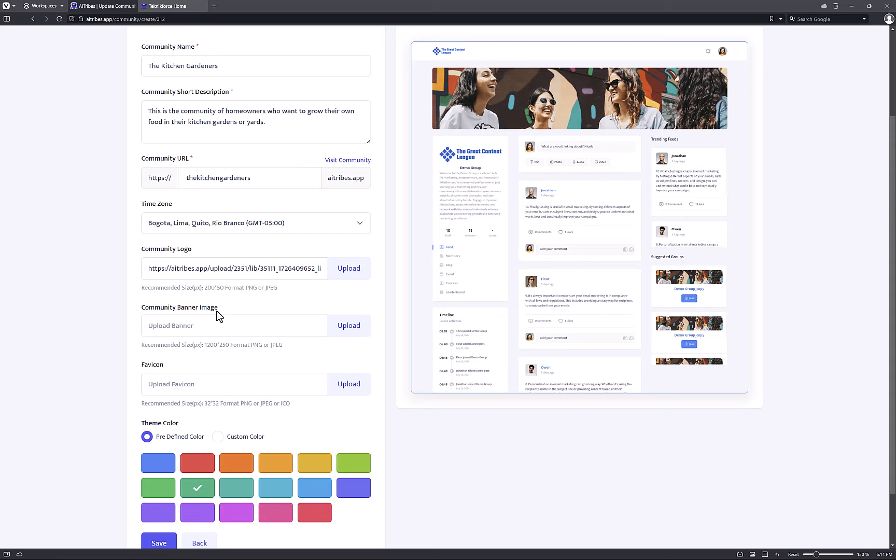
Review the banner and favicon fields, then save the community from the bottom of the form.
scroll(216, 310, "down", 2)
scroll(124, 311, "up", 2)
scroll(201, 303, "down", 2)
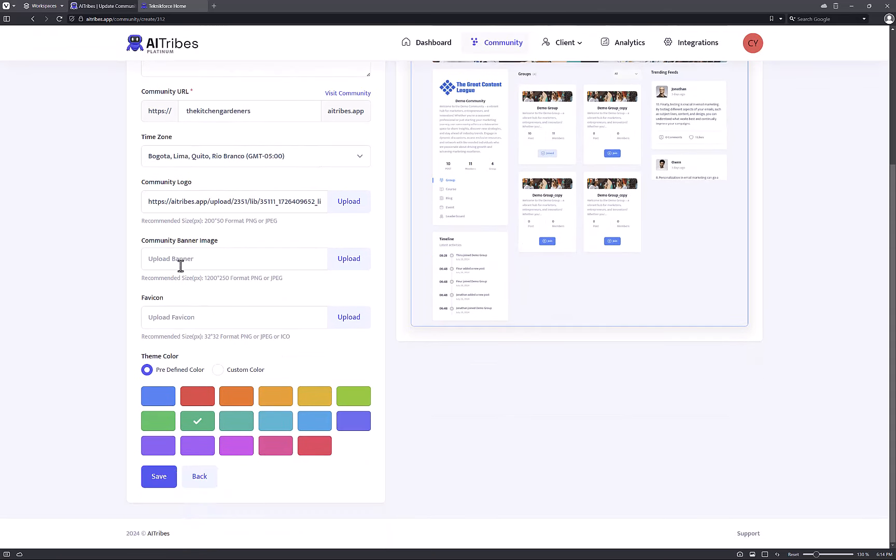
left_click_drag(160, 242, 222, 242)
scroll(326, 258, "up", 3)
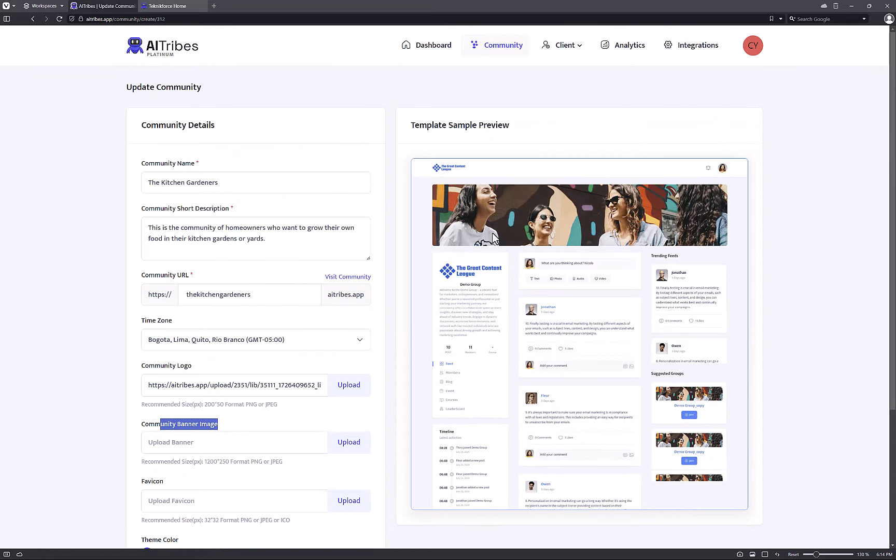
scroll(110, 312, "down", 2)
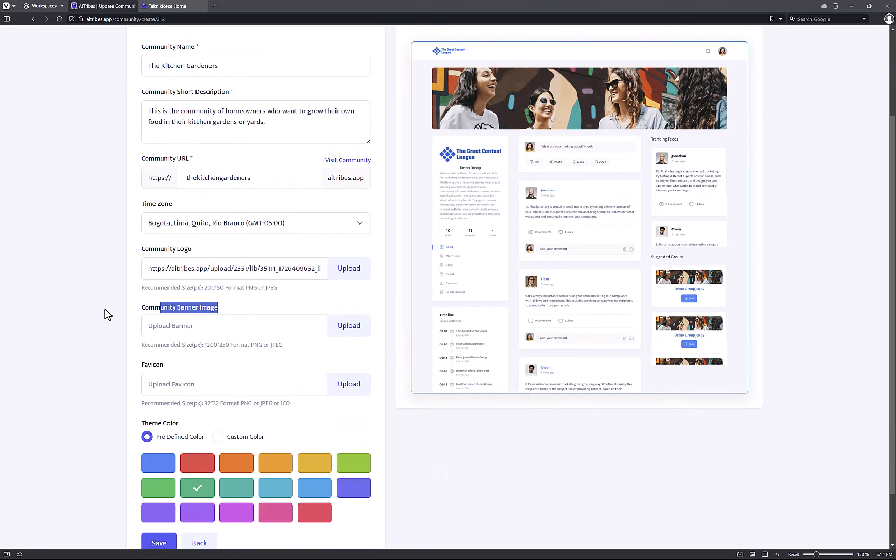
left_click_drag(150, 345, 231, 346)
left_click(228, 349)
left_click(230, 346)
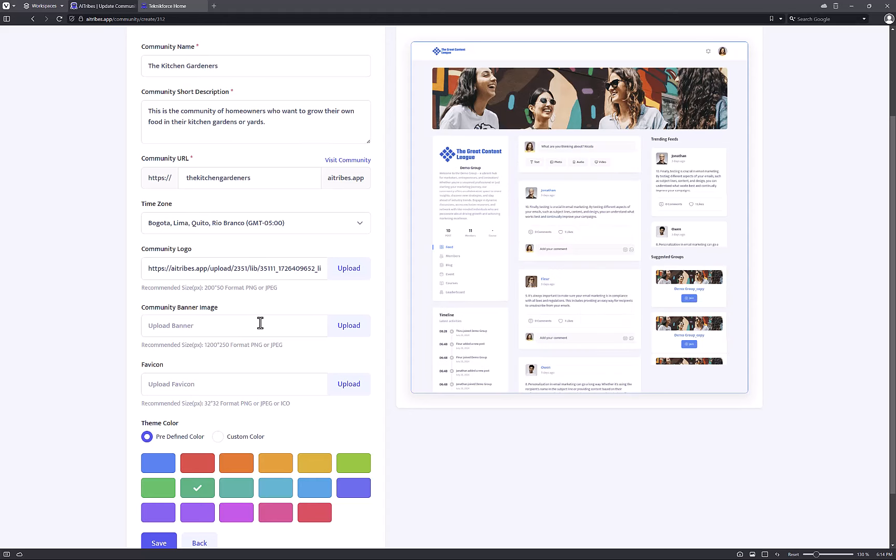
scroll(266, 363, "down", 2)
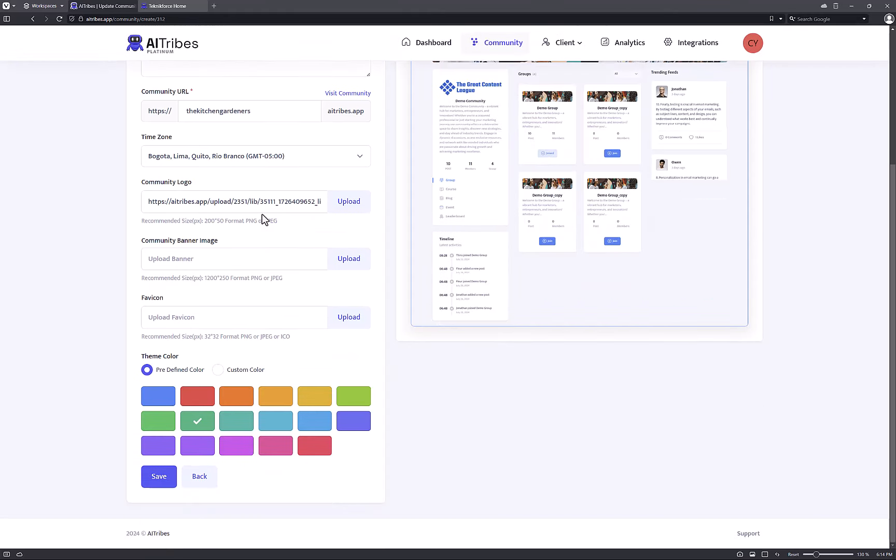
left_click(169, 476)
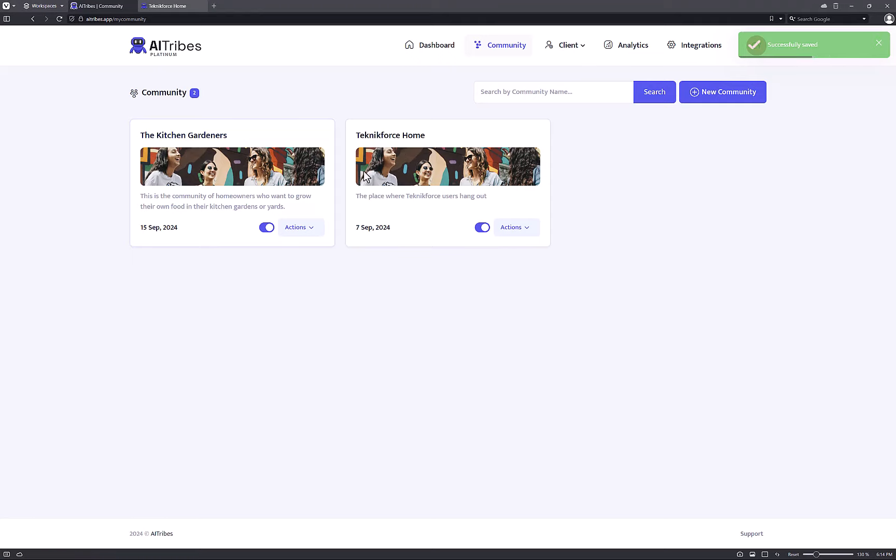
Visit The Kitchen Gardeners' live site from its Actions menu and browse its posts.
left_click(300, 232)
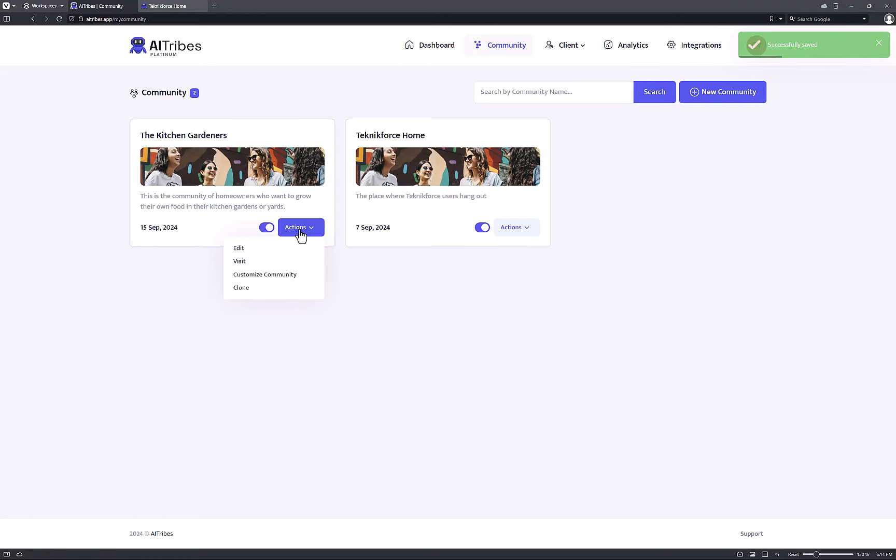
left_click(282, 262)
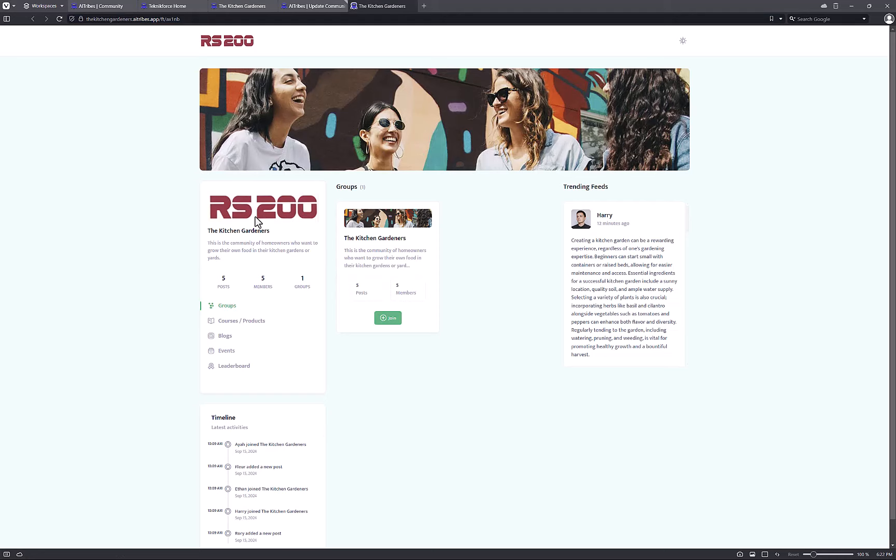
left_click_drag(222, 253, 272, 266)
left_click(434, 353)
scroll(267, 355, "down", 1)
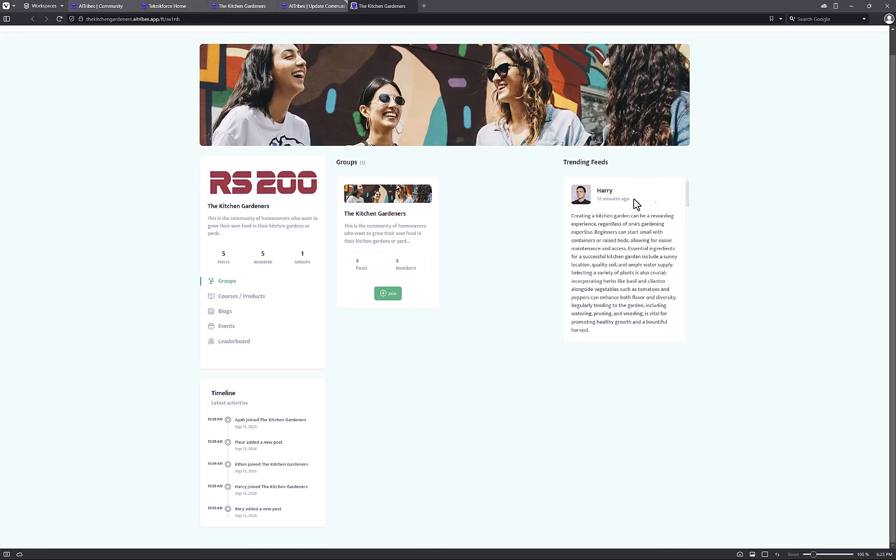
scroll(553, 244, "up", 1)
scroll(600, 236, "down", 5)
scroll(599, 238, "down", 10)
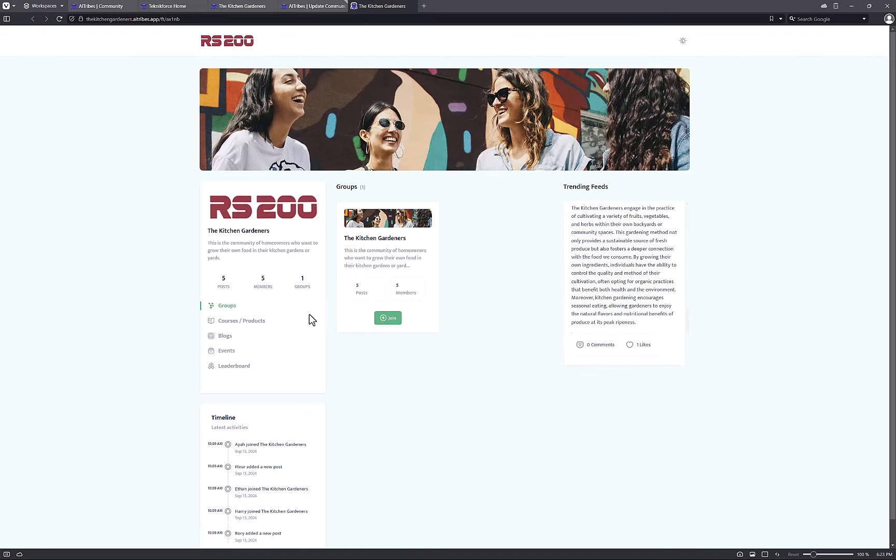
Join The Kitchen Gardeners group, entering the sign-in email address in the Sign In form.
left_click(400, 324)
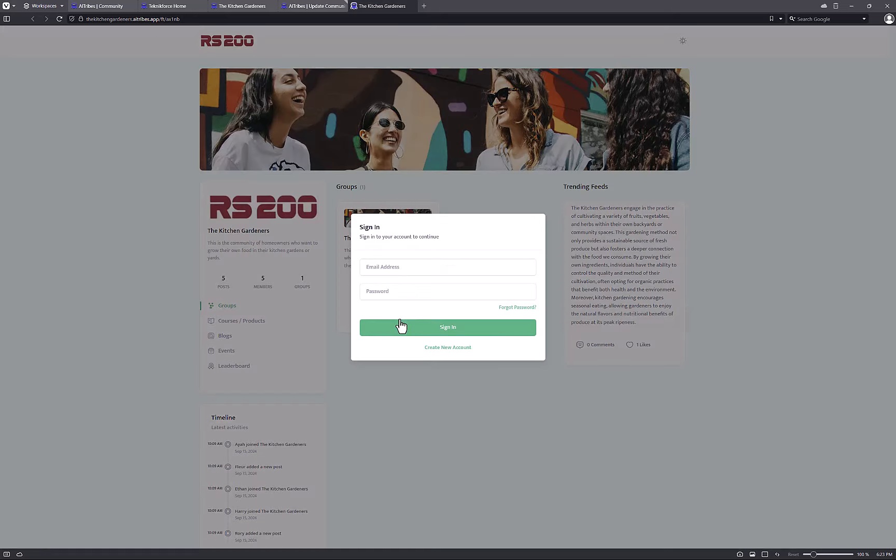
left_click(420, 267)
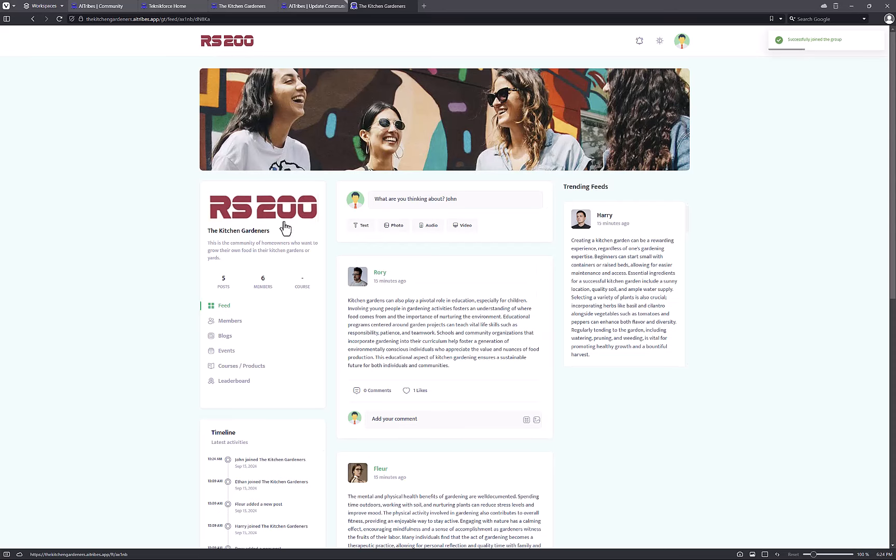
scroll(300, 335, "down", 8)
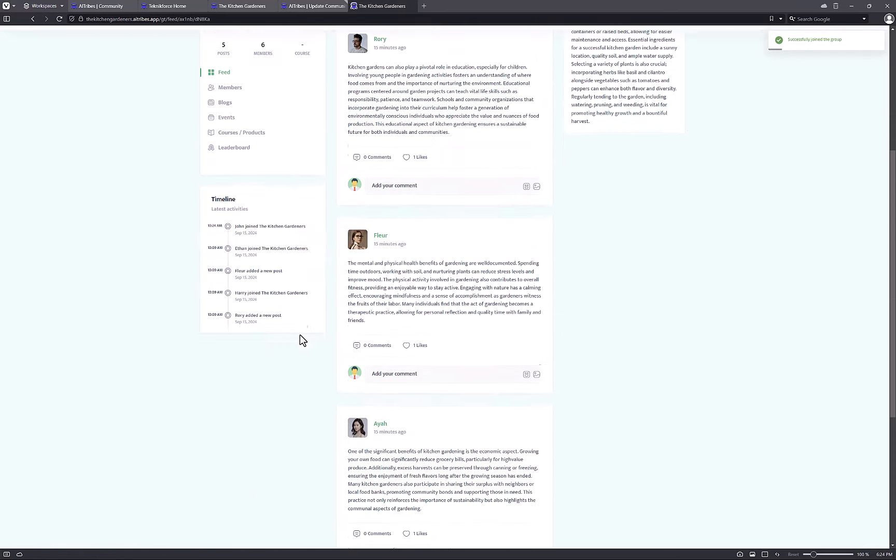
scroll(298, 334, "up", 8)
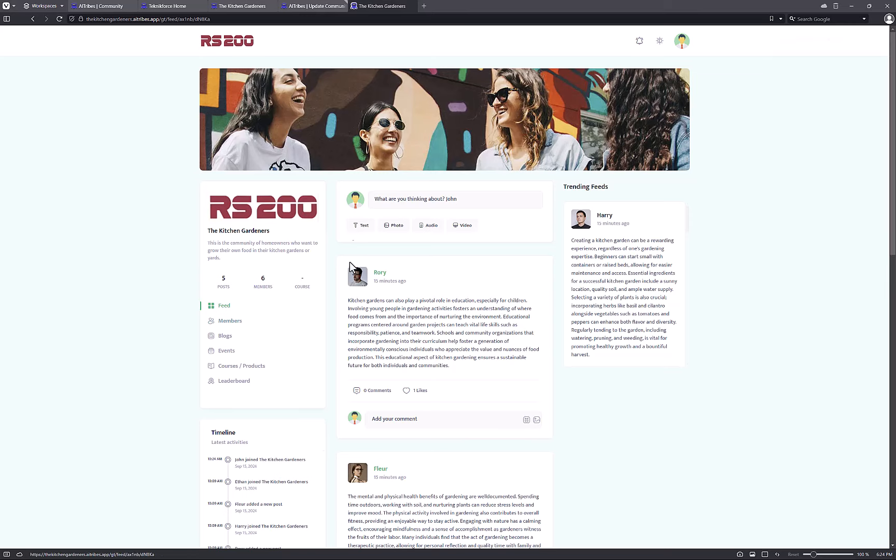
Open and close the Create Post box without posting, then browse the feed.
left_click(392, 203)
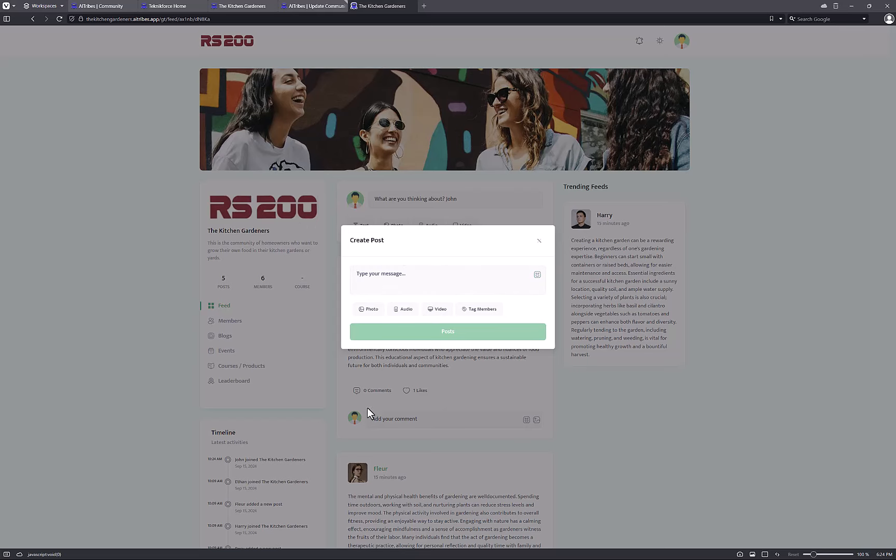
left_click(539, 241)
scroll(370, 366, "down", 5)
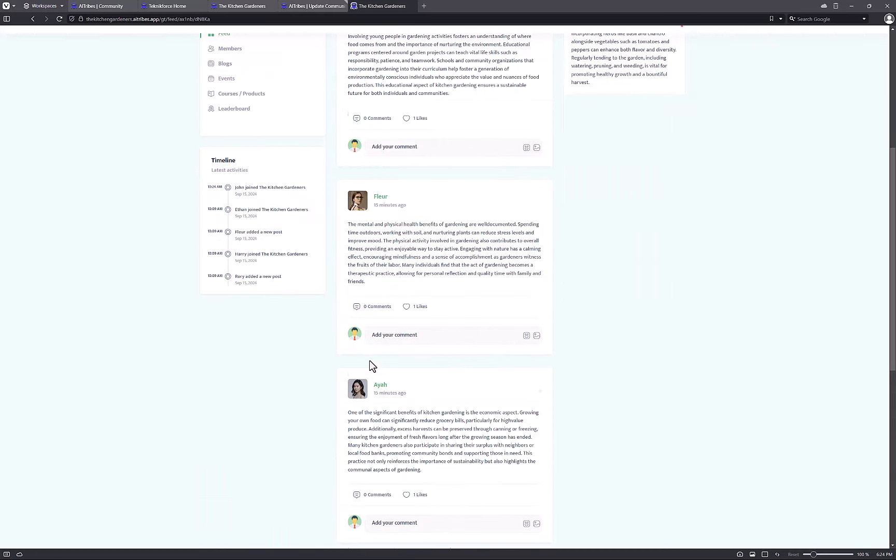
left_click_drag(402, 232, 459, 274)
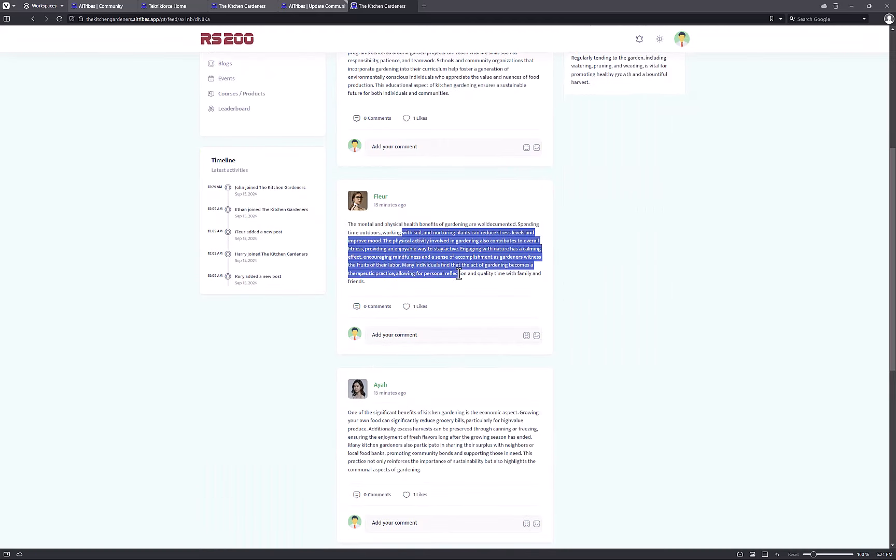
left_click(434, 352)
scroll(425, 372, "down", 7)
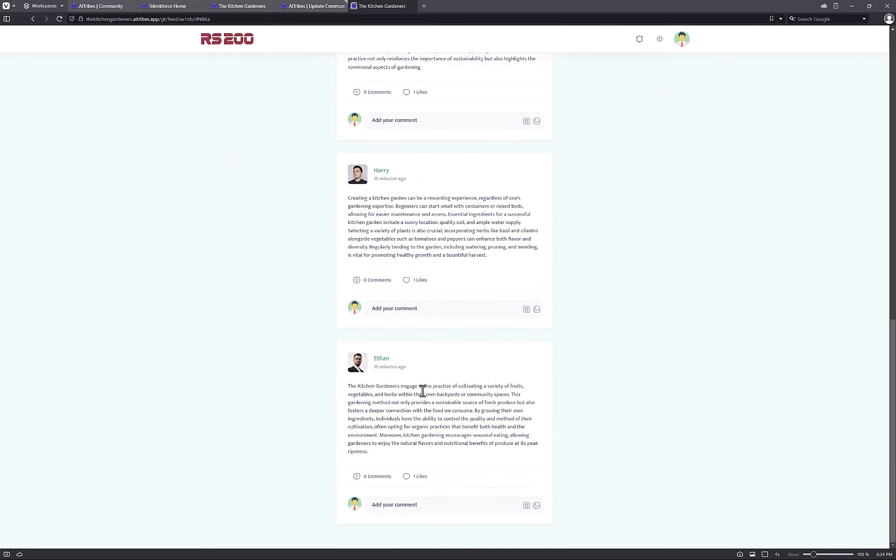
scroll(422, 392, "up", 12)
left_click(420, 450)
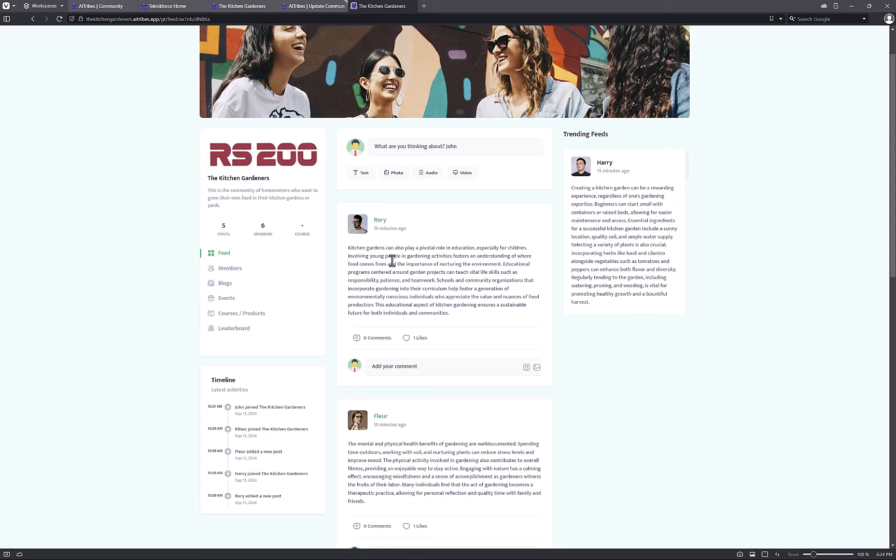
scroll(391, 261, "down", 12)
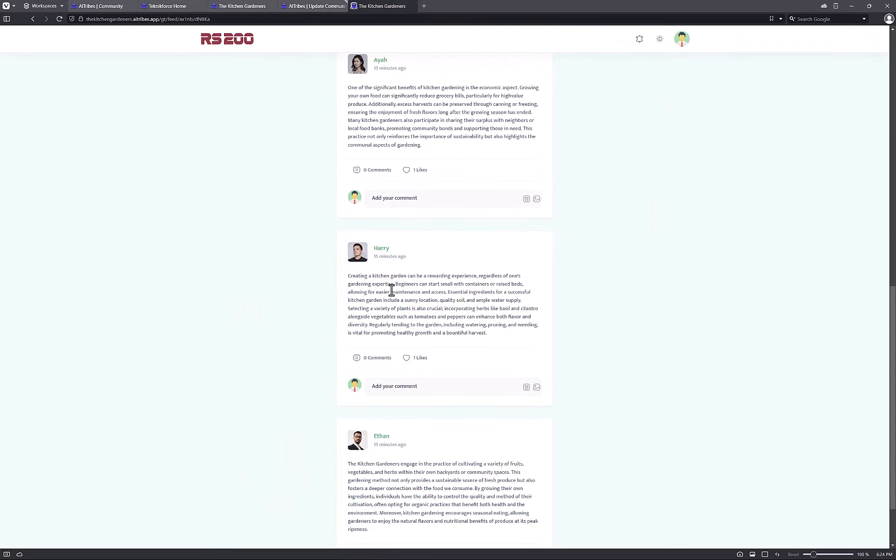
scroll(394, 436, "up", 12)
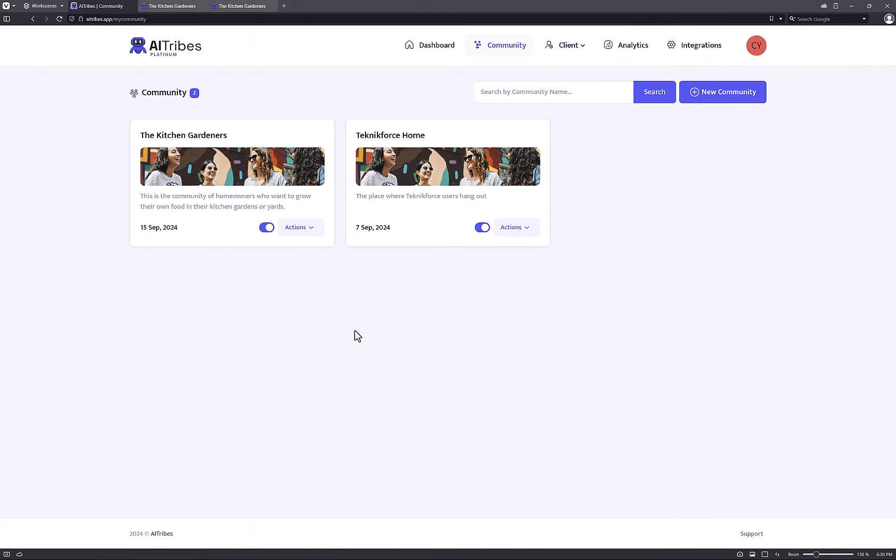
Choose Customize Community from The Kitchen Gardeners' Actions menu.
left_click(300, 232)
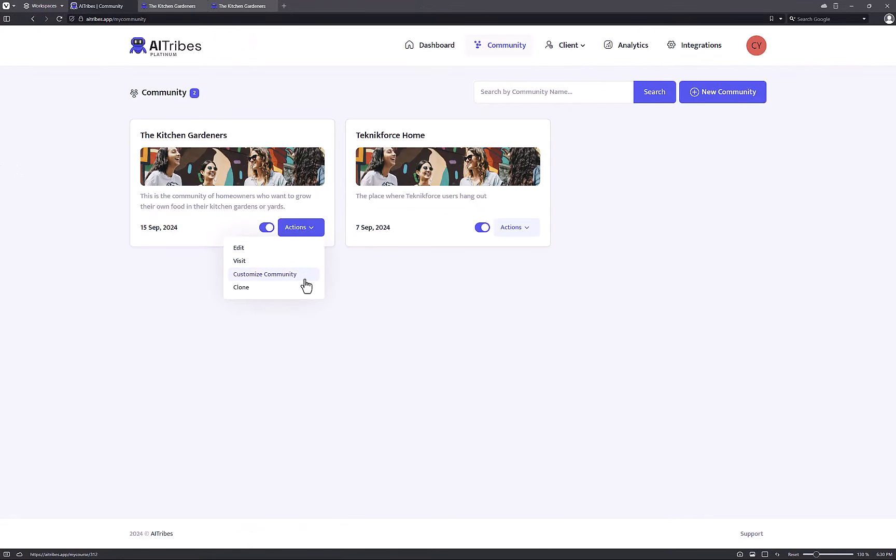
left_click(305, 281)
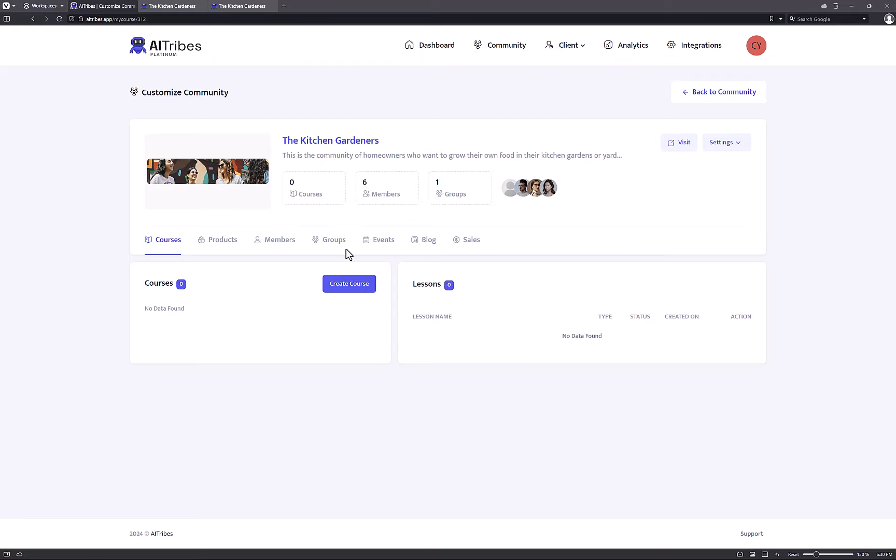
Save the course 'Growing Tomatoes in your window sill' with Free access and a 5-star rating.
left_click(344, 288)
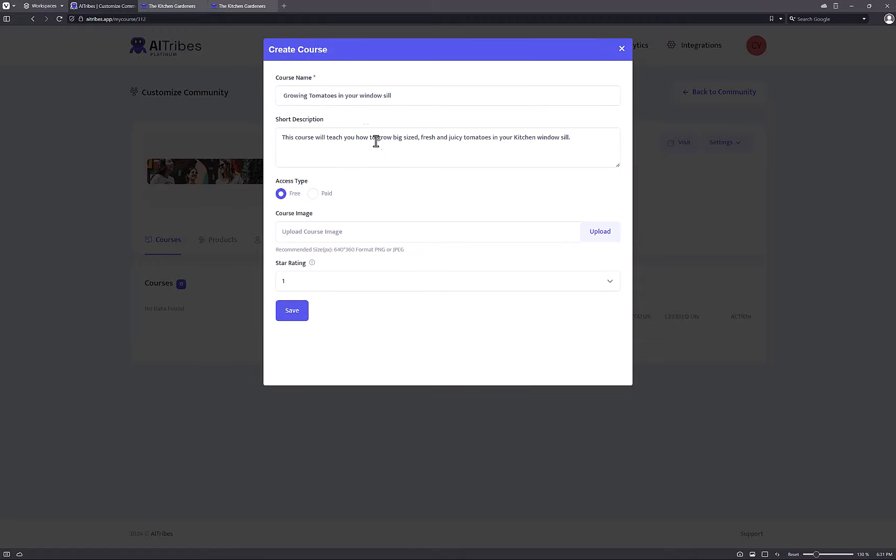
left_click(356, 104)
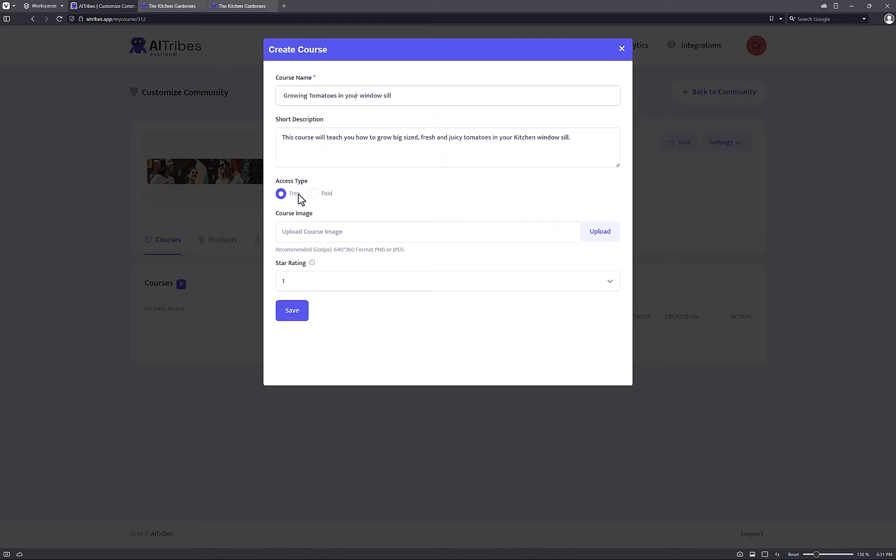
left_click(325, 194)
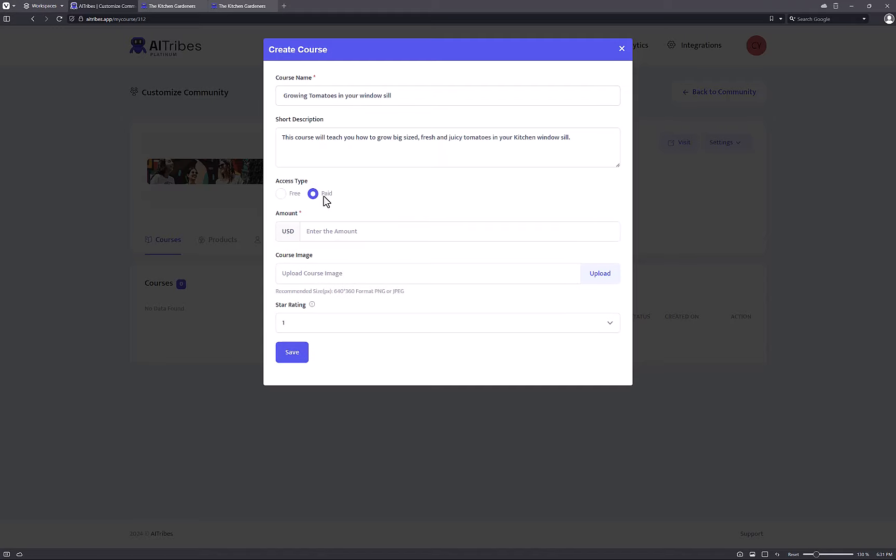
left_click(325, 231)
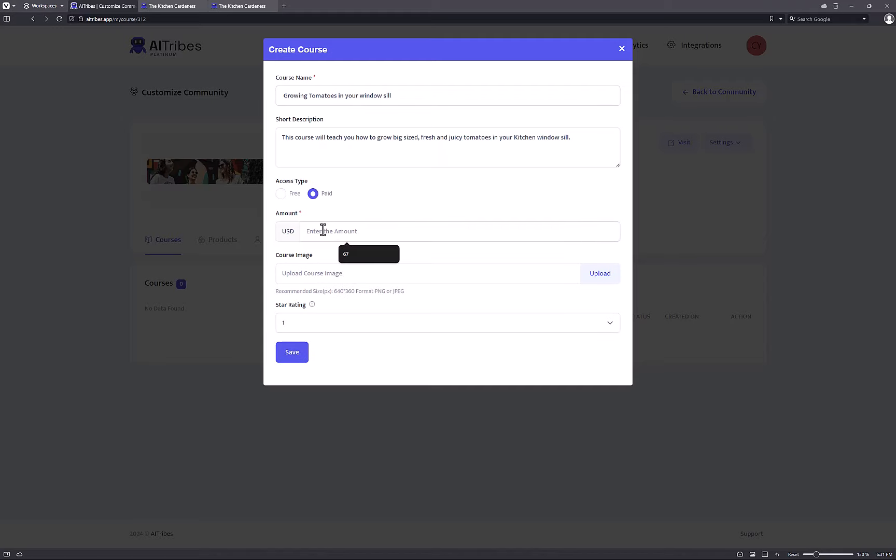
left_click(294, 194)
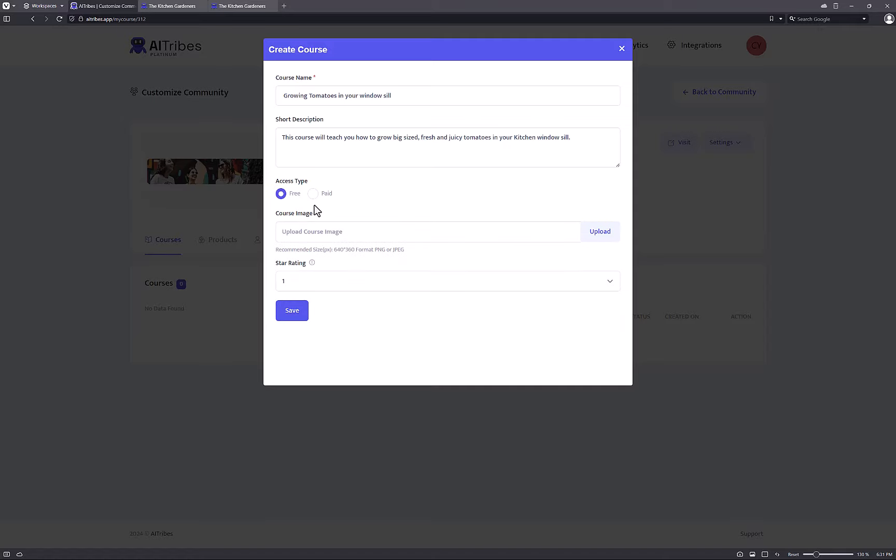
left_click(402, 233)
left_click(301, 288)
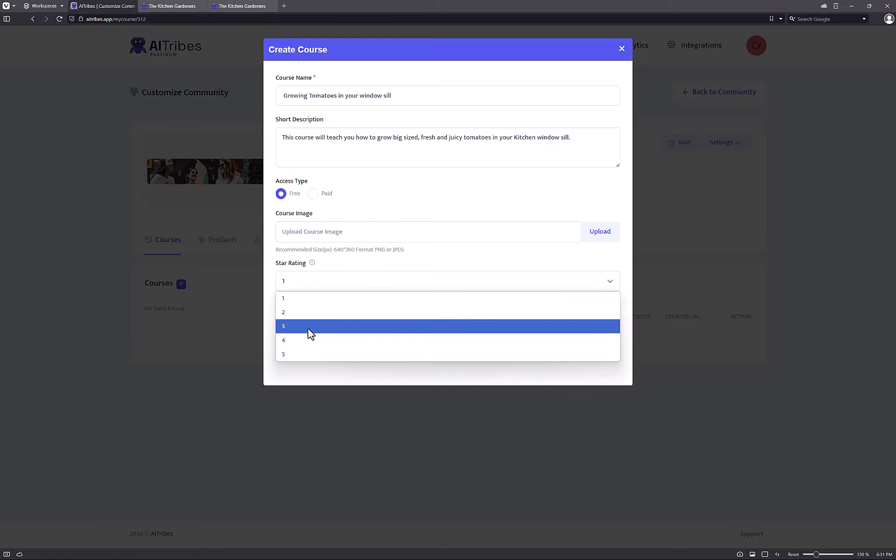
left_click(300, 353)
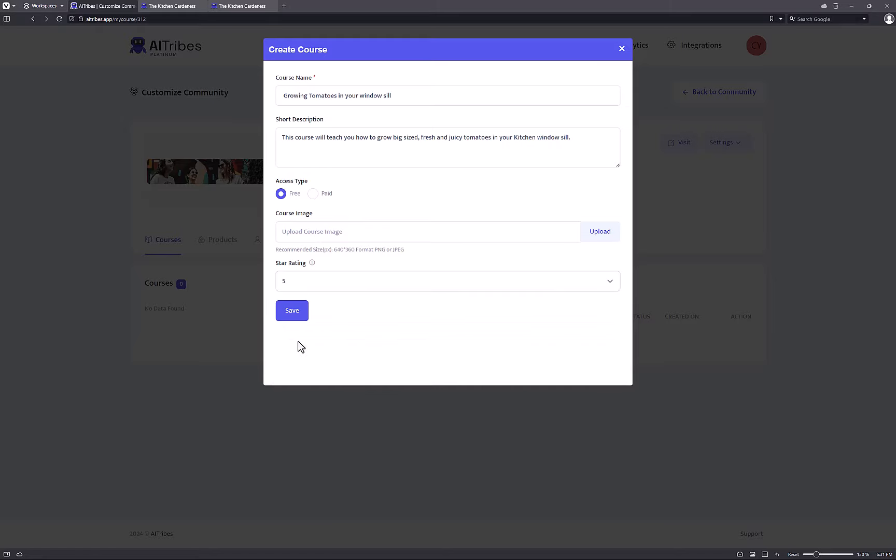
left_click(308, 315)
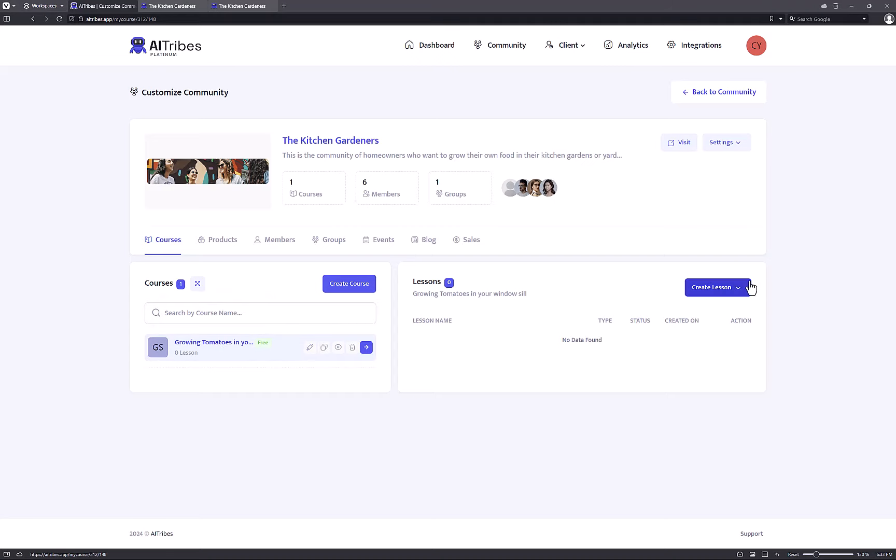
Generate five English AI lessons from the course topic, starting with Understanding Tomato Varieties.
left_click(746, 288)
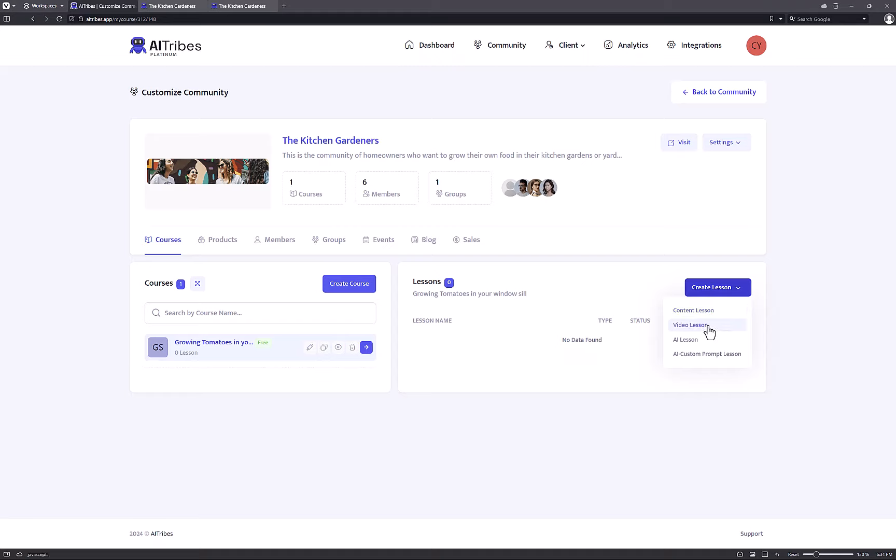
left_click(729, 354)
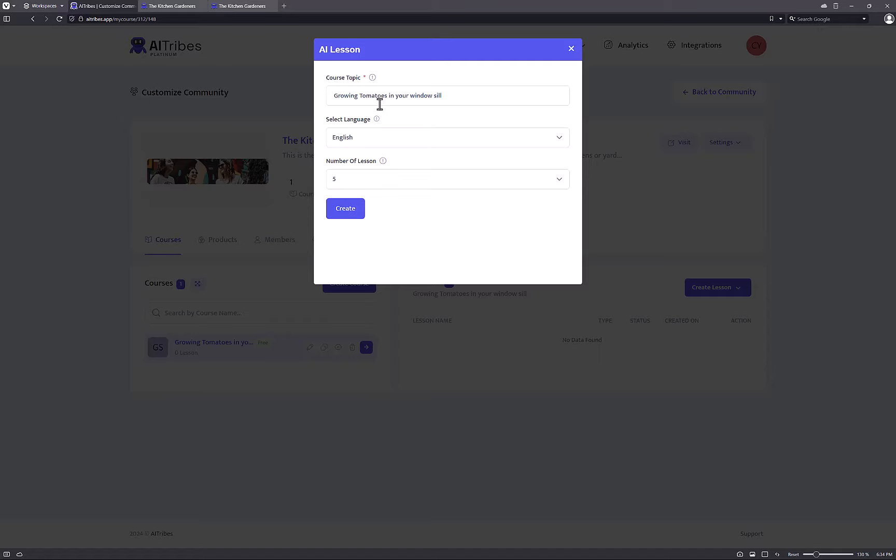
left_click_drag(381, 96, 488, 88)
left_click(345, 217)
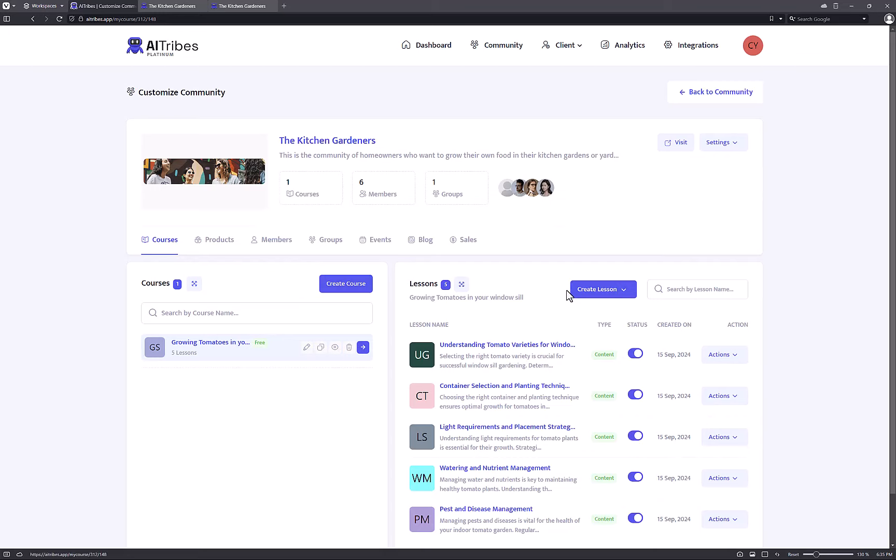
scroll(566, 293, "down", 1)
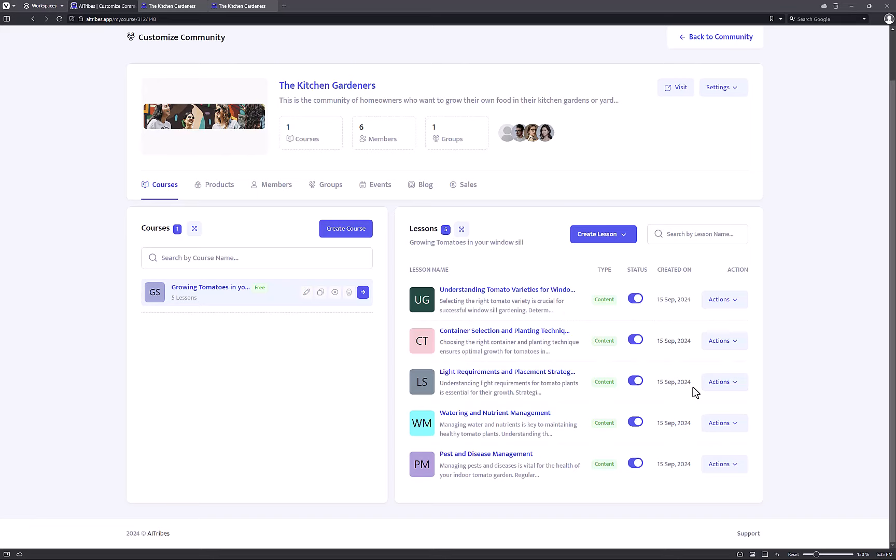
left_click(725, 302)
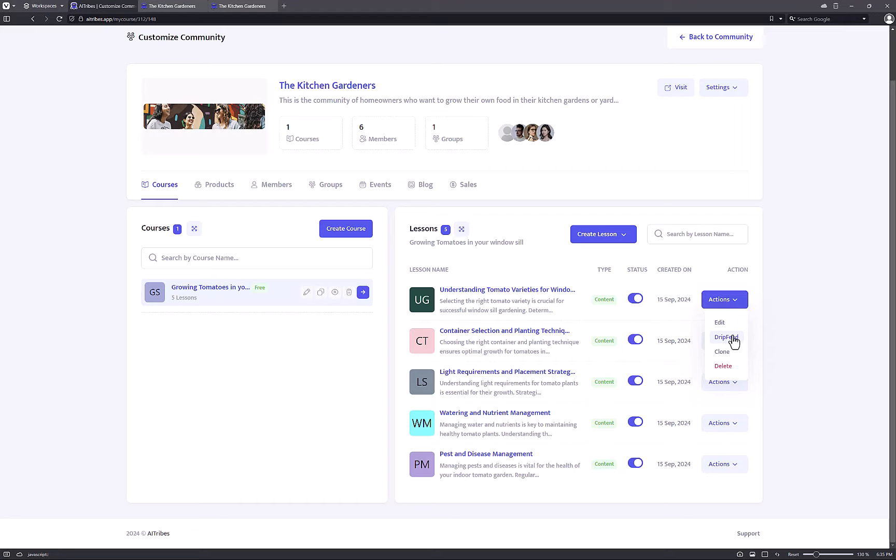
left_click(817, 315)
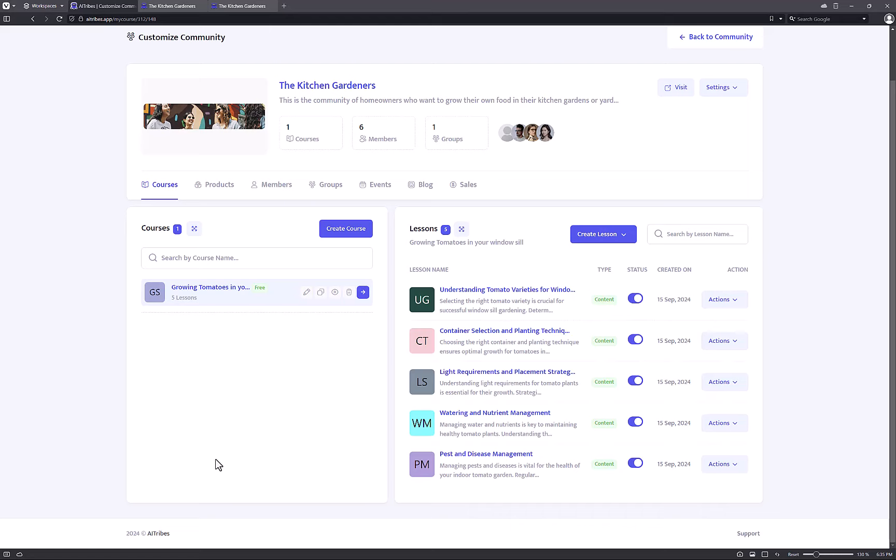
scroll(217, 464, "up", 1)
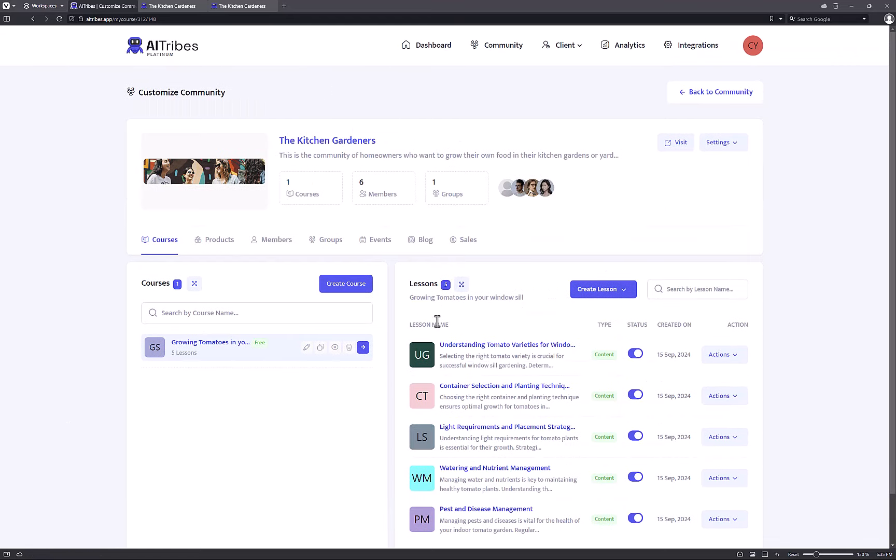
Open the empty Products tab and start a new product, trying its name and amount fields.
left_click(230, 247)
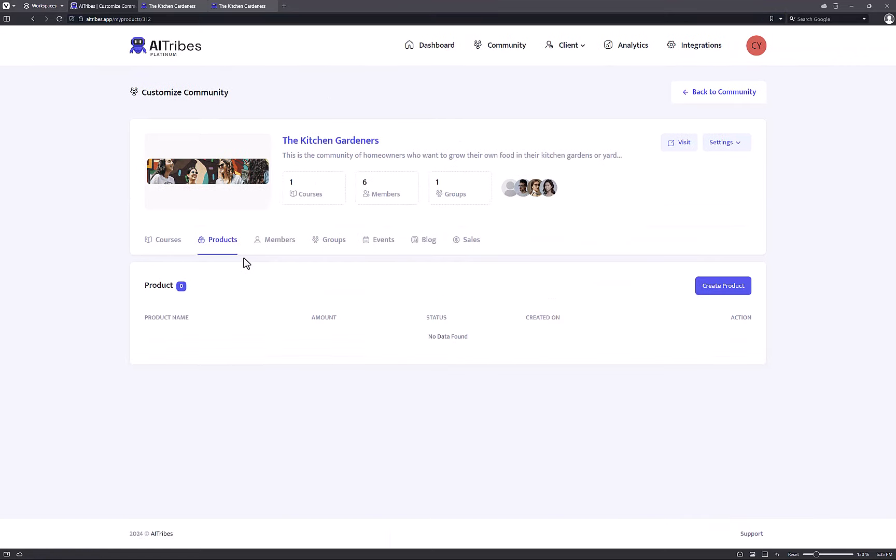
left_click(721, 292)
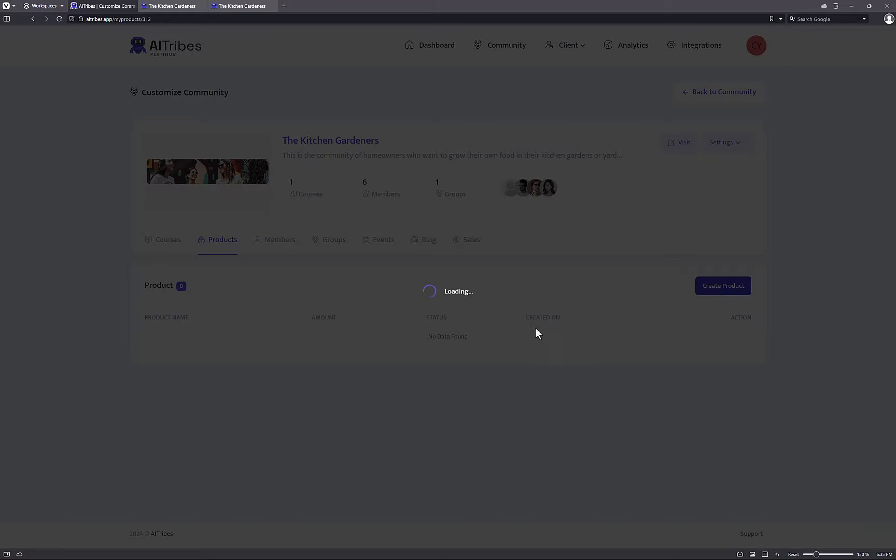
left_click(380, 102)
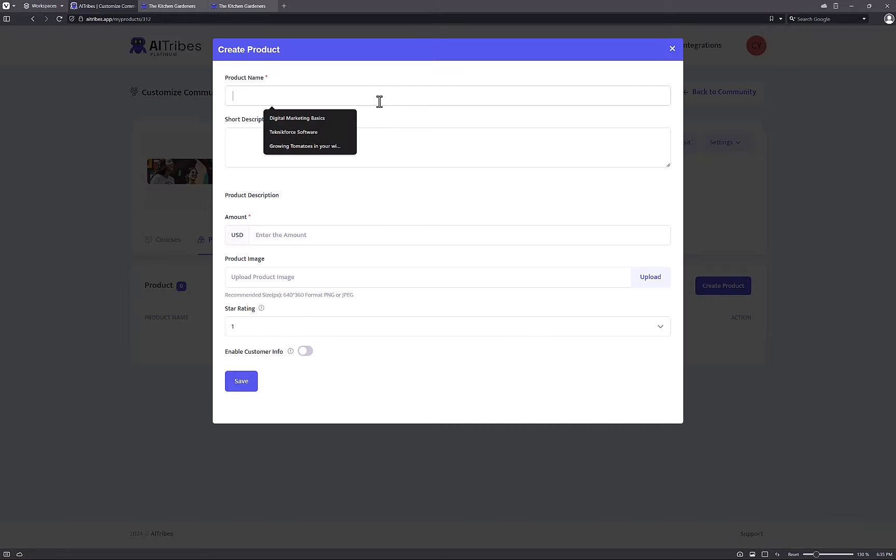
left_click(306, 292)
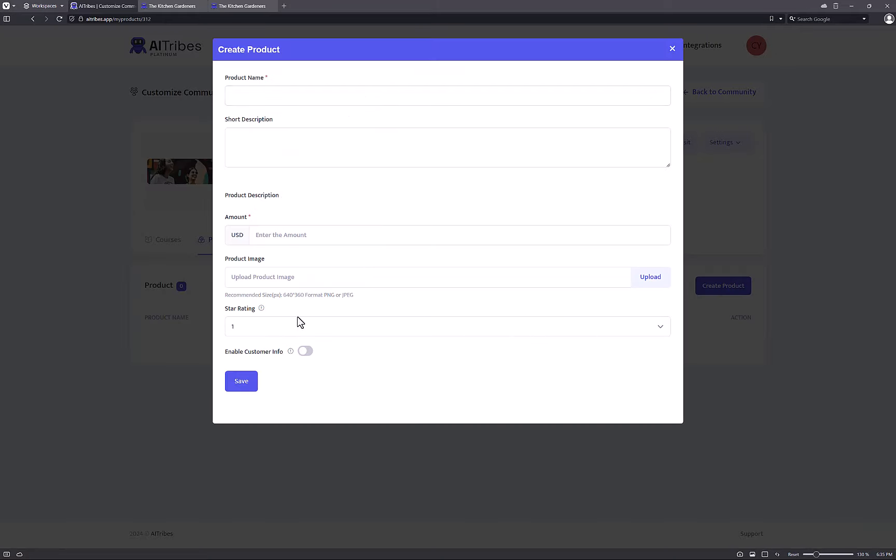
left_click(284, 237)
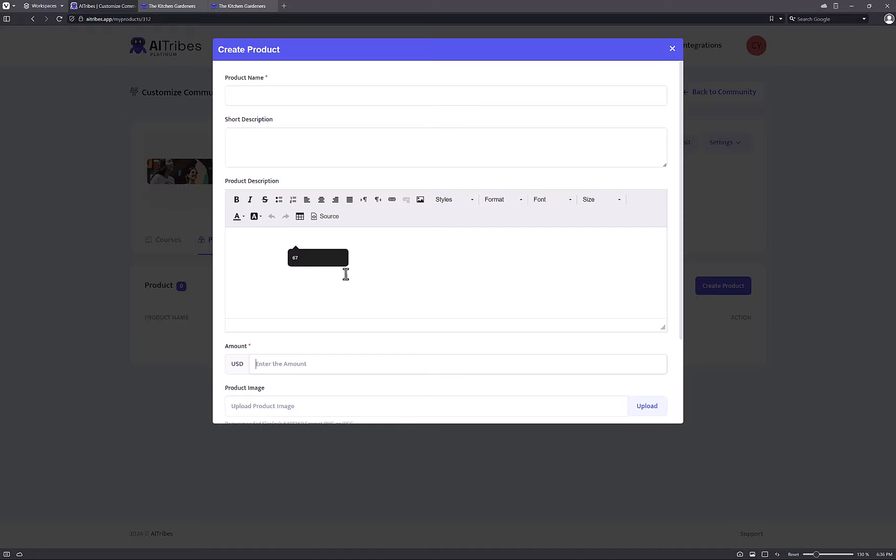
Look through the new product form, then close it unsaved and go back to Courses.
scroll(344, 274, "down", 3)
scroll(311, 285, "up", 3)
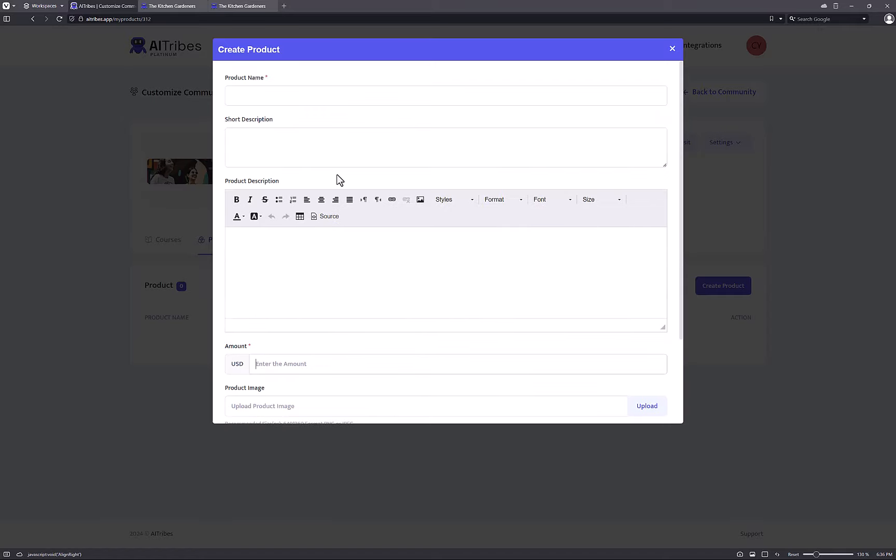
scroll(342, 227, "down", 1)
scroll(306, 99, "up", 1)
scroll(301, 132, "down", 2)
left_click(327, 190)
scroll(327, 189, "down", 1)
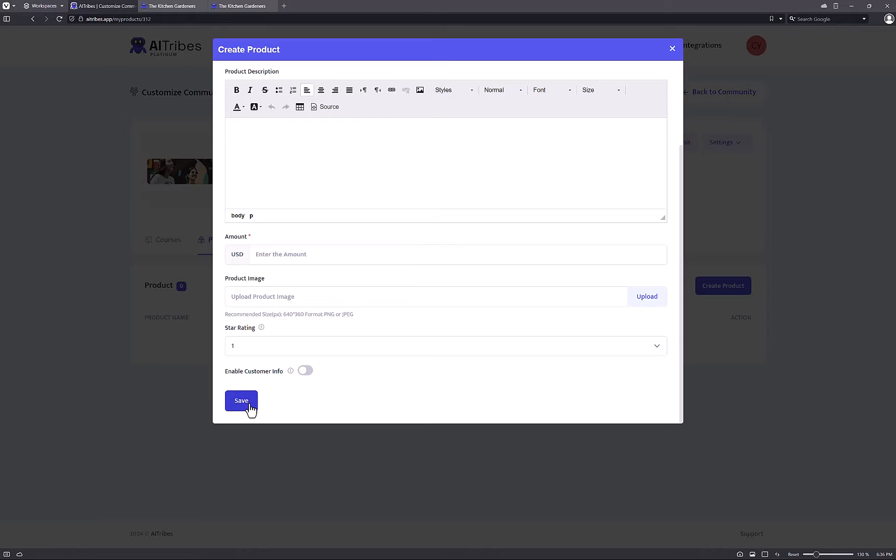
left_click(672, 49)
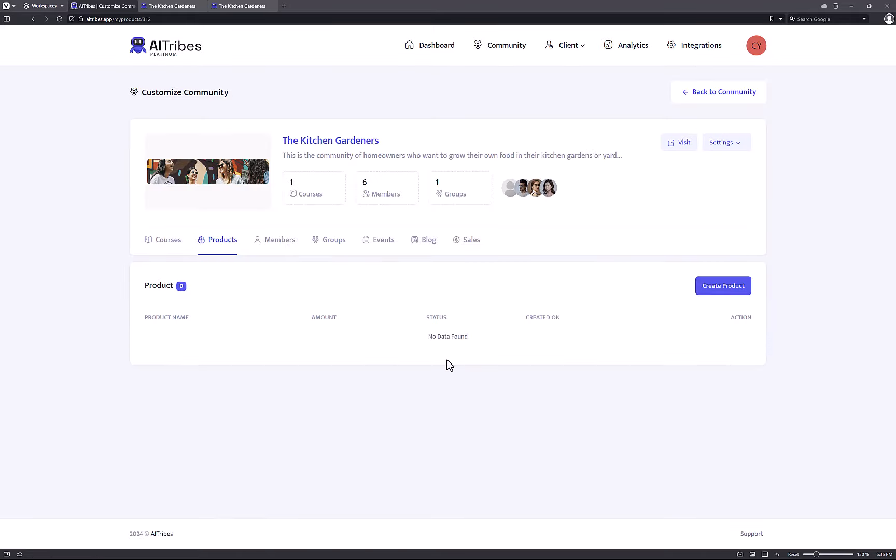
left_click(176, 243)
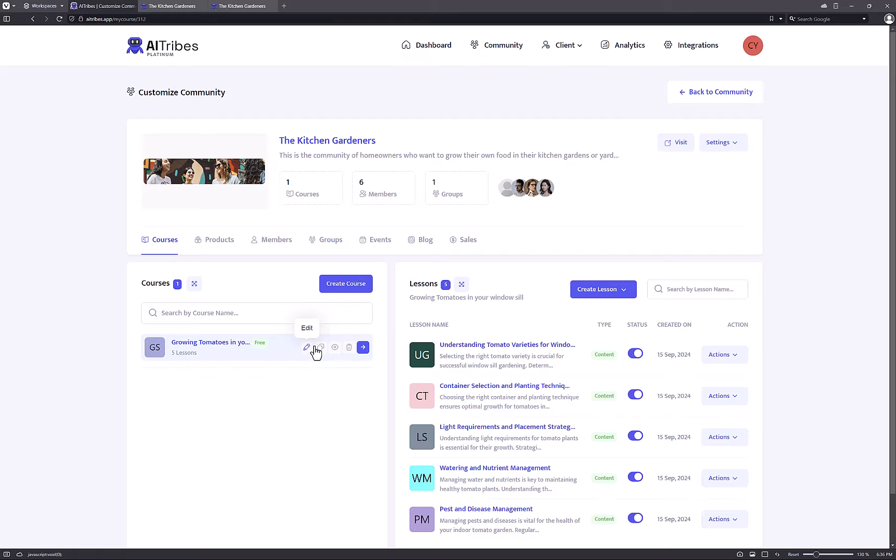
Preview the tomatoes course's sales page, reading its title, description and first lesson titles.
left_click(335, 348)
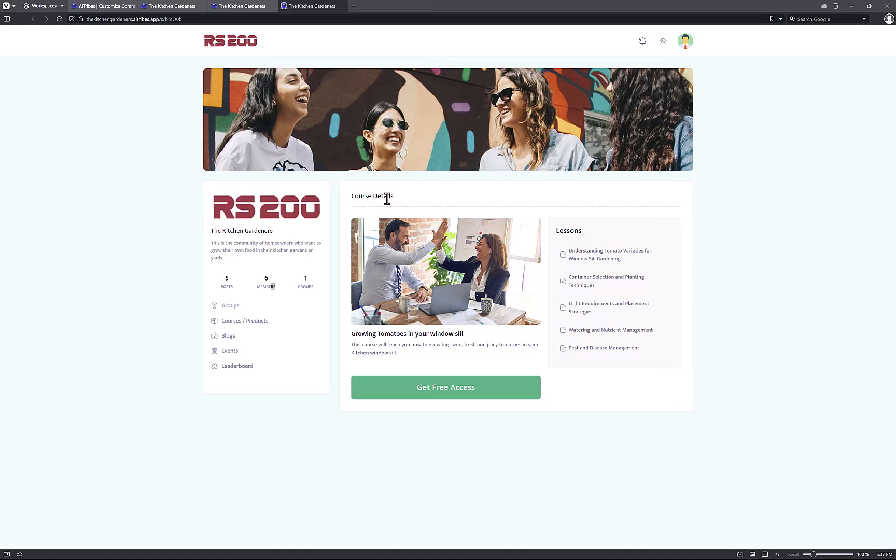
left_click_drag(365, 198, 413, 196)
left_click(416, 221)
left_click_drag(374, 333, 465, 334)
left_click_drag(412, 345, 387, 347)
left_click(464, 340)
left_click_drag(570, 259, 624, 304)
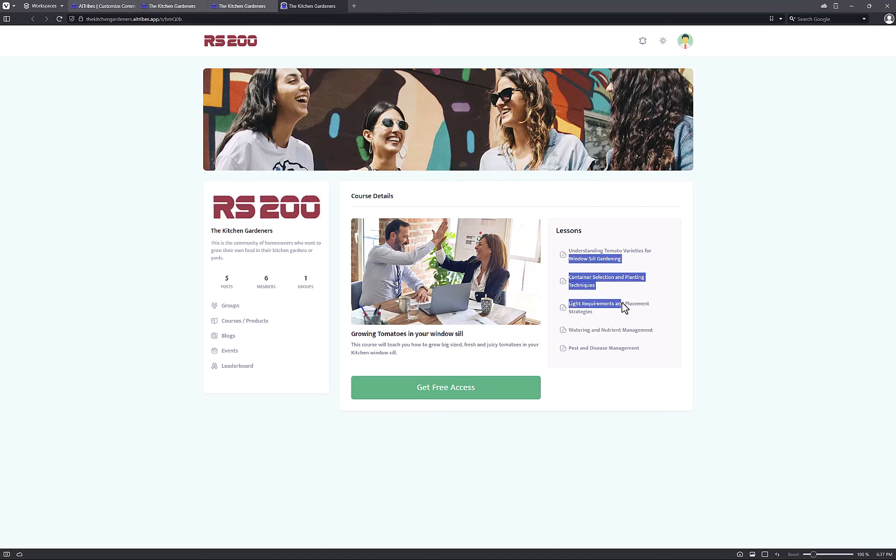
left_click(514, 361)
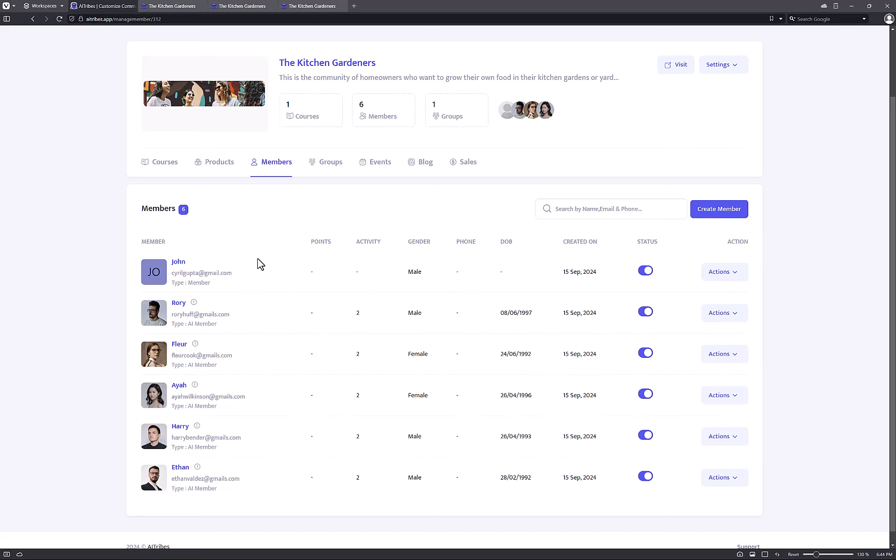
scroll(259, 262, "down", 1)
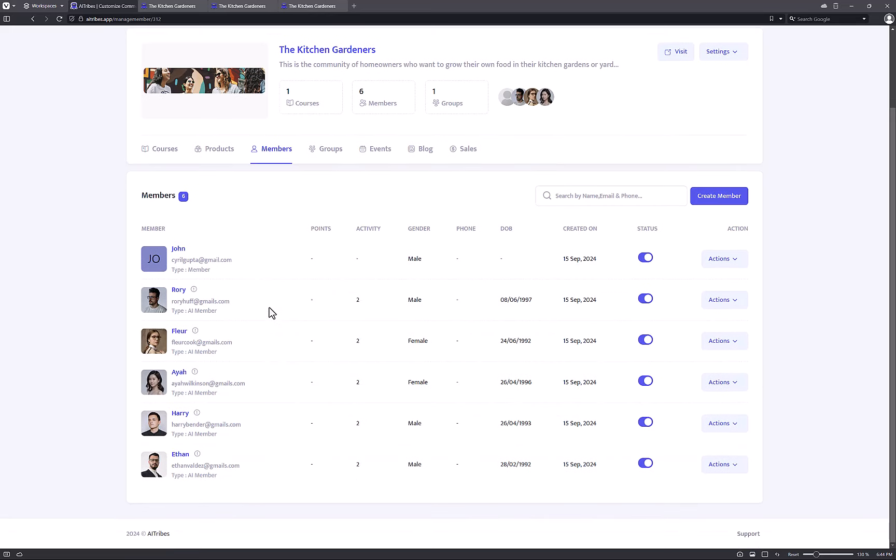
mouse_move(269, 312)
left_mouse_down()
mouse_move(420, 458)
mouse_move(272, 323)
left_mouse_up()
left_click_drag(254, 305, 239, 292)
left_click(239, 291)
left_click_drag(216, 244, 287, 304)
left_click(288, 302)
left_click_drag(252, 337, 272, 381)
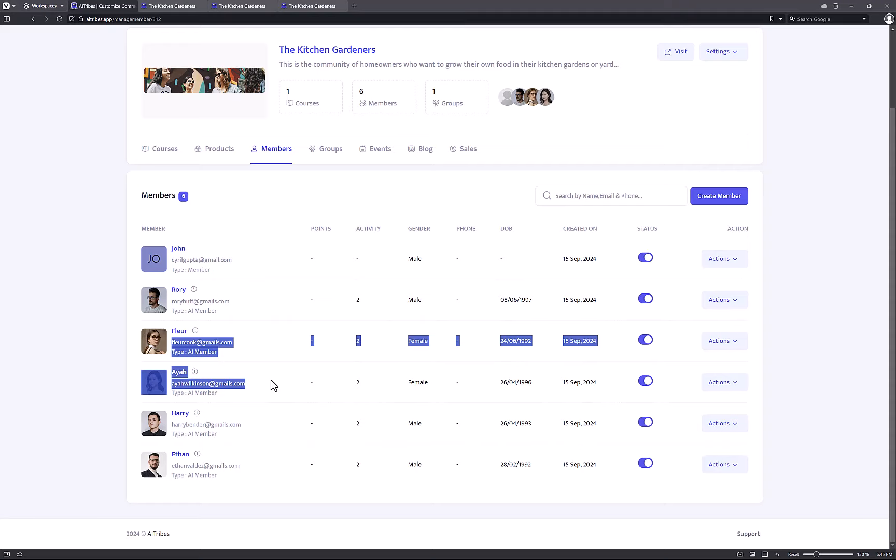
left_click(560, 311)
Open the new member form and close it without adding anyone.
left_click(725, 198)
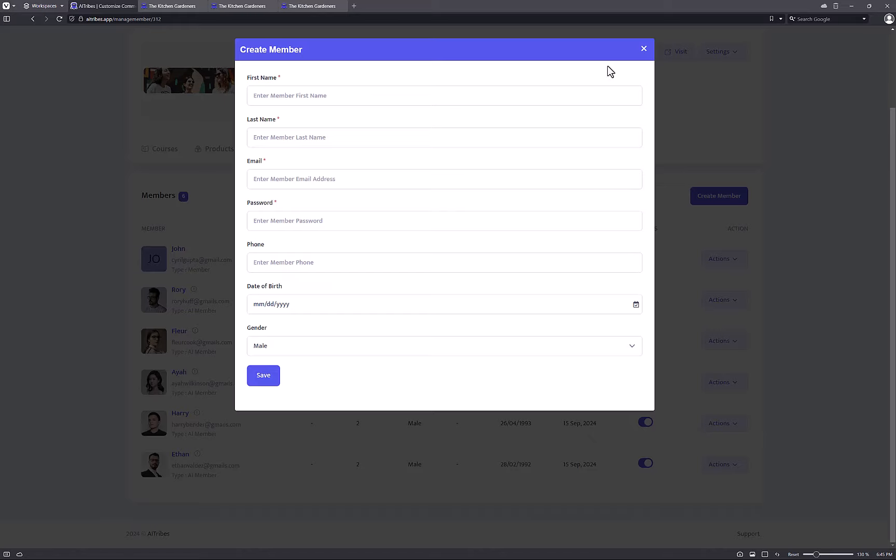
left_click(643, 48)
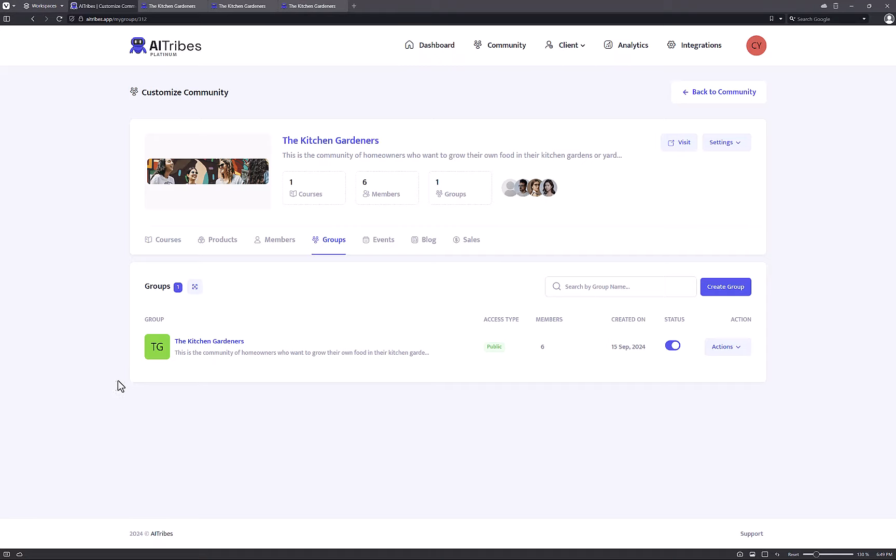
Open Schedule Post from The Kitchen Gardeners group's Actions menu.
left_click_drag(230, 351, 271, 349)
left_click(270, 350)
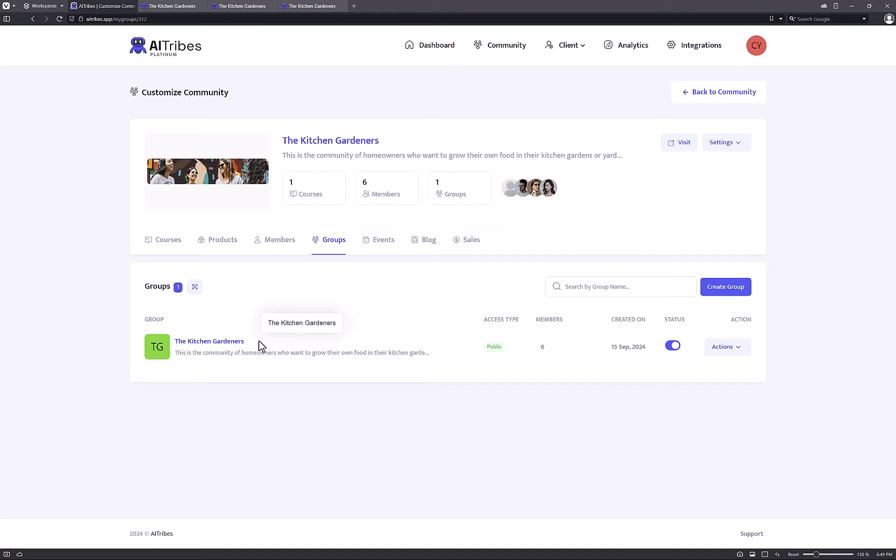
left_click_drag(258, 341, 340, 348)
left_click(207, 354)
left_click(341, 348)
left_click(747, 350)
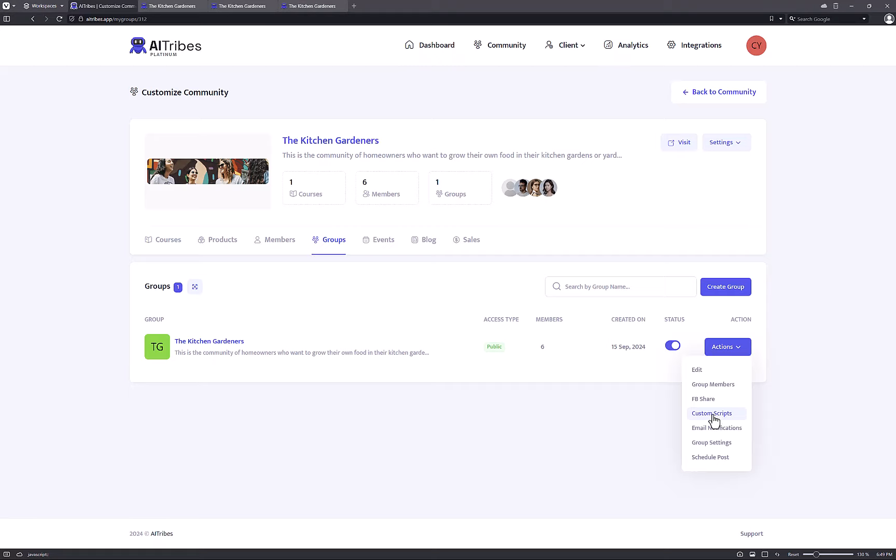
left_click(710, 457)
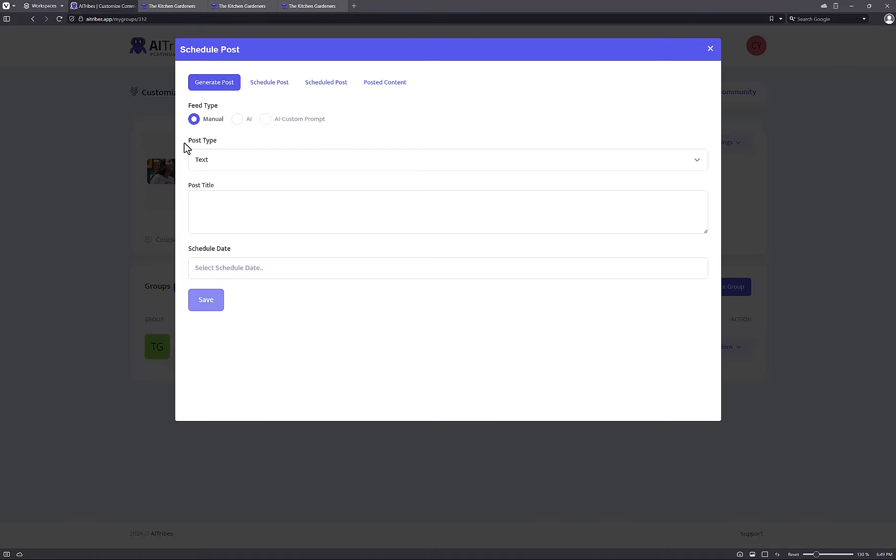
Keep the Text post type and switch the Feed Type to AI.
left_click(237, 155)
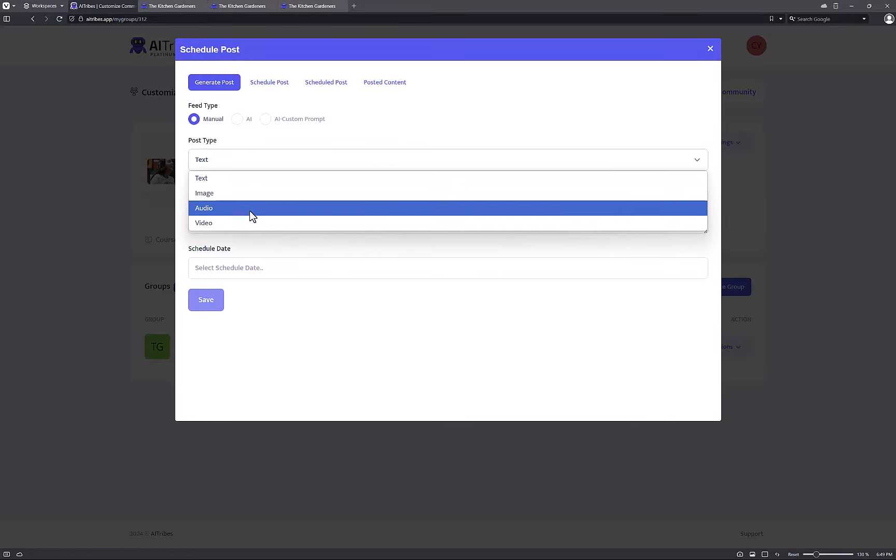
left_click(258, 268)
left_click(369, 211)
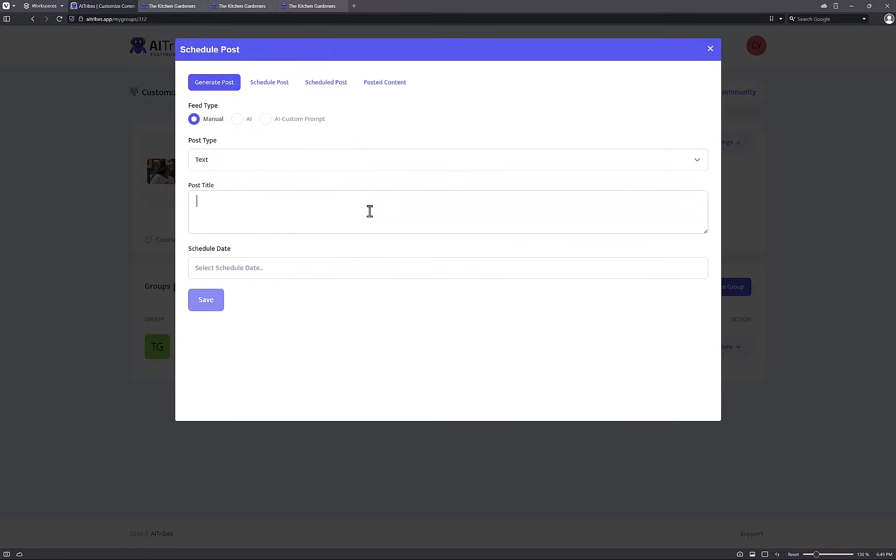
left_click(242, 122)
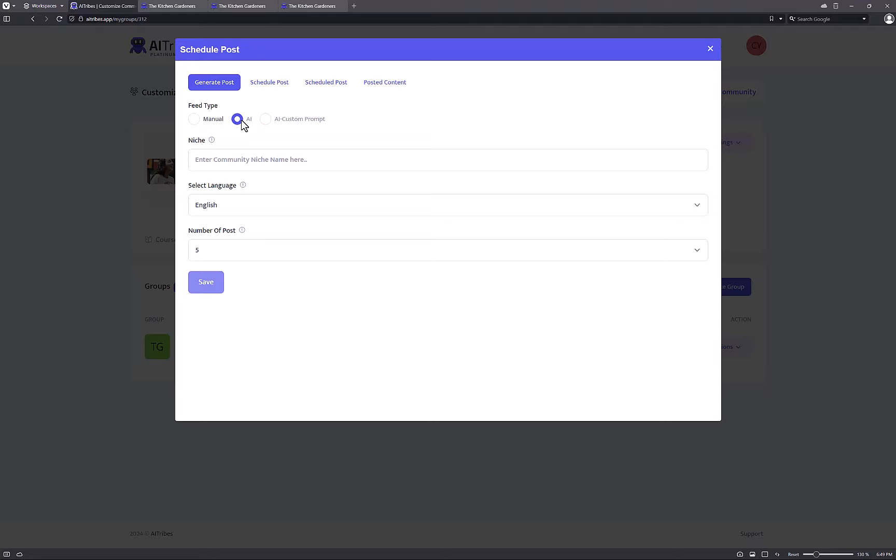
left_click(287, 165)
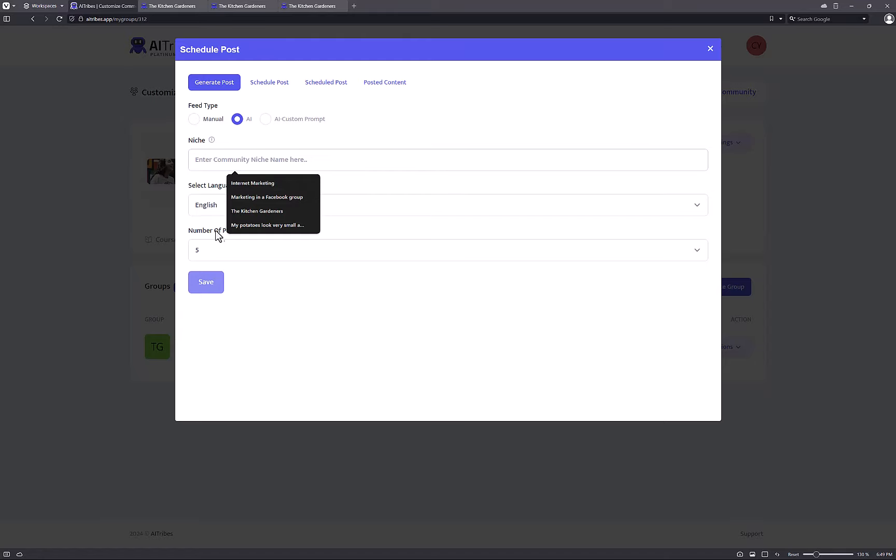
Paste the potato-growing niche text, set Number Of Post to 1, and close the dialog.
left_click(233, 249)
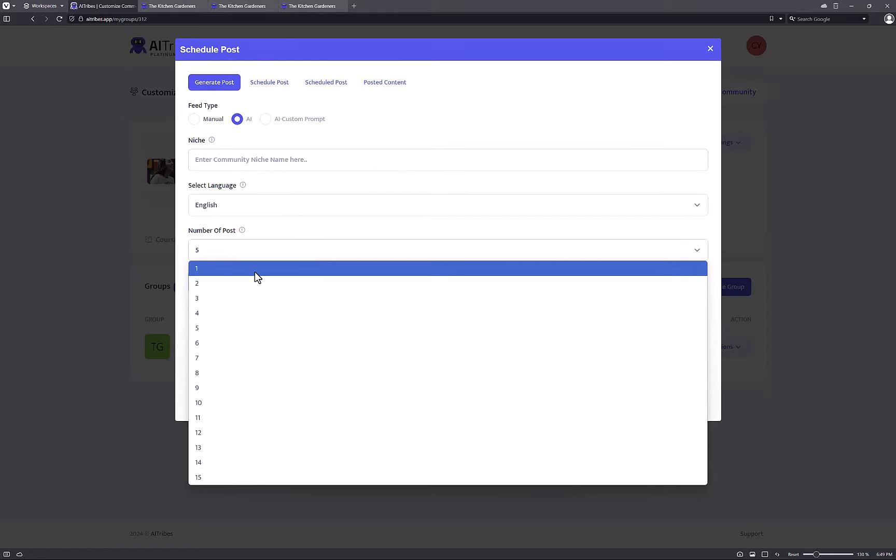
left_click(270, 163)
type("How to make sure the potatoes you grow are big")
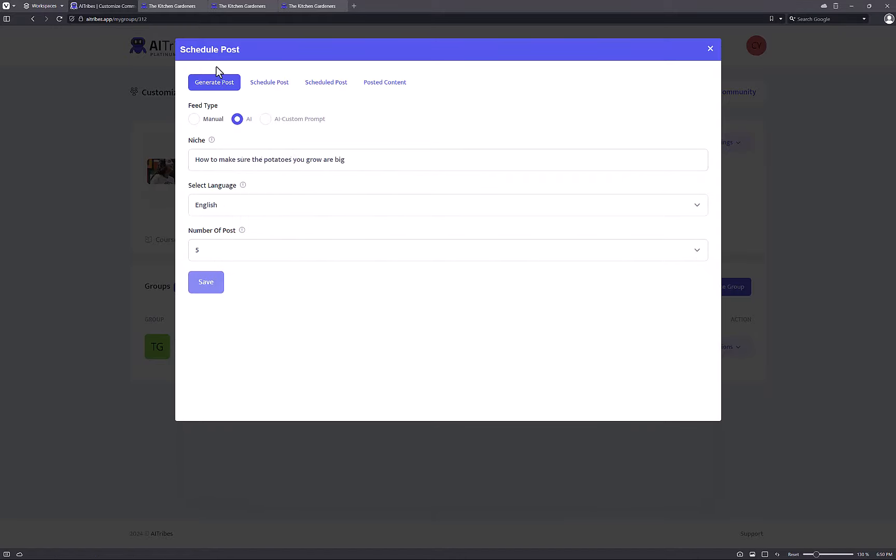
left_click_drag(301, 169, 347, 166)
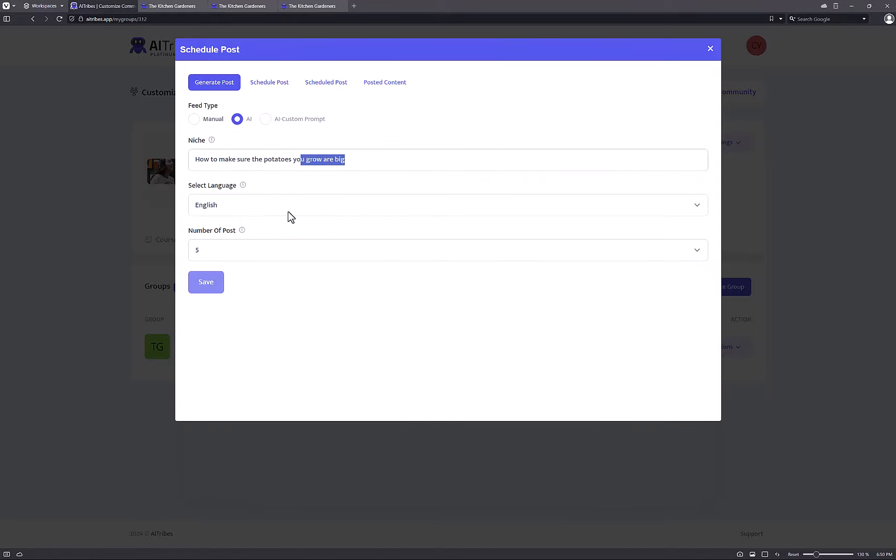
left_click(249, 247)
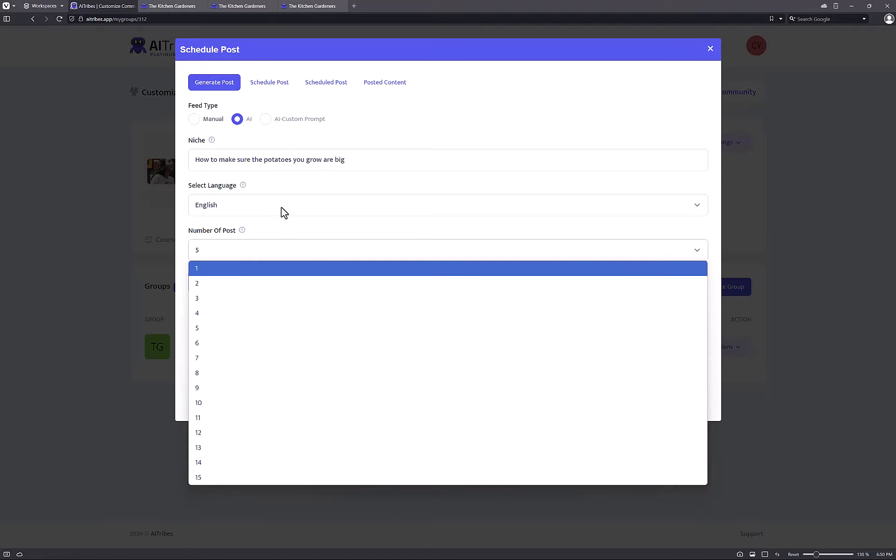
left_click(255, 268)
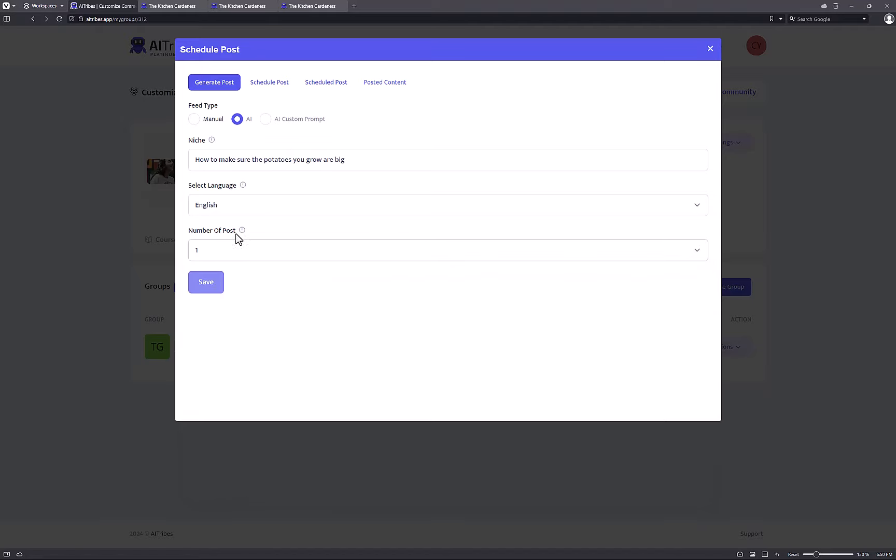
left_click(709, 49)
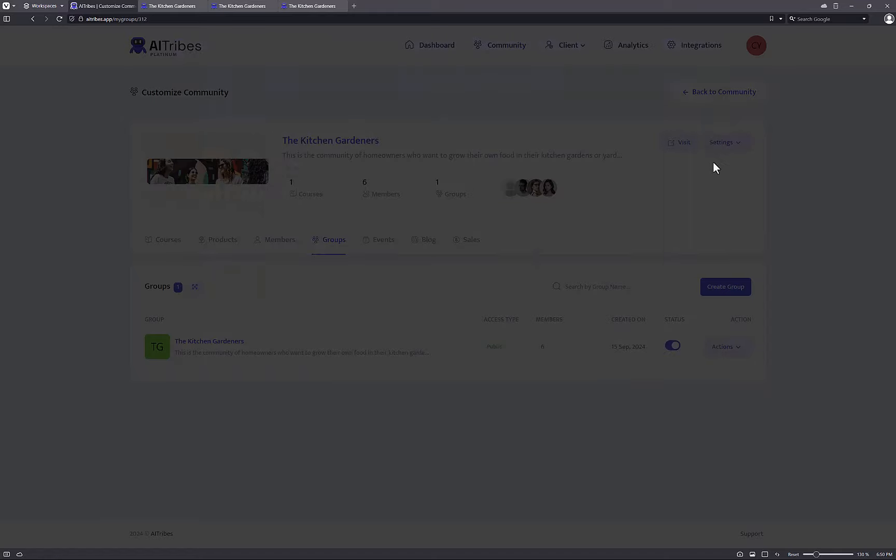
Open the group settings and review the automatic AI reply section and its admin members.
left_click(712, 346)
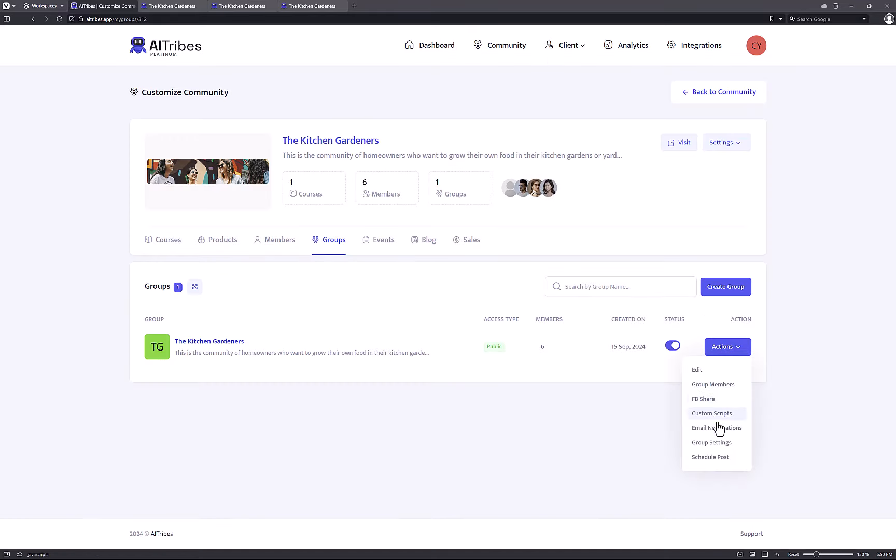
left_click(704, 453)
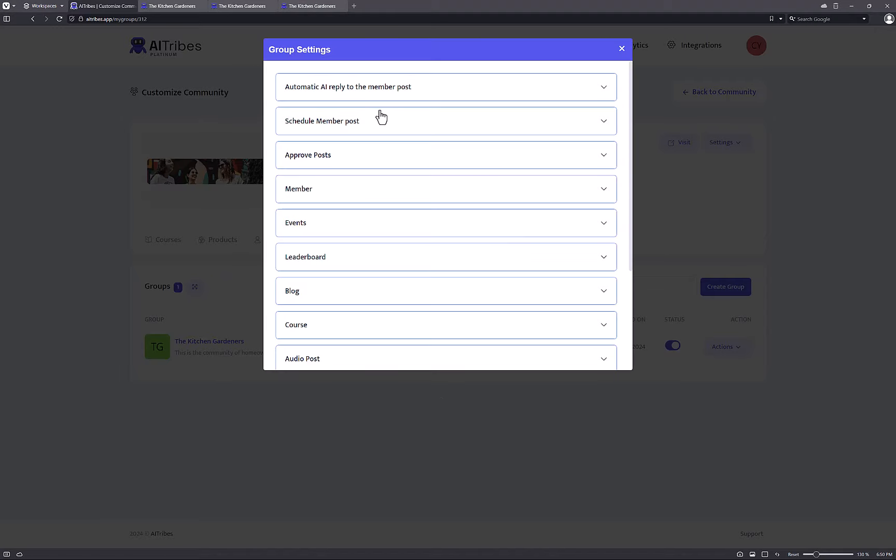
left_click(406, 93)
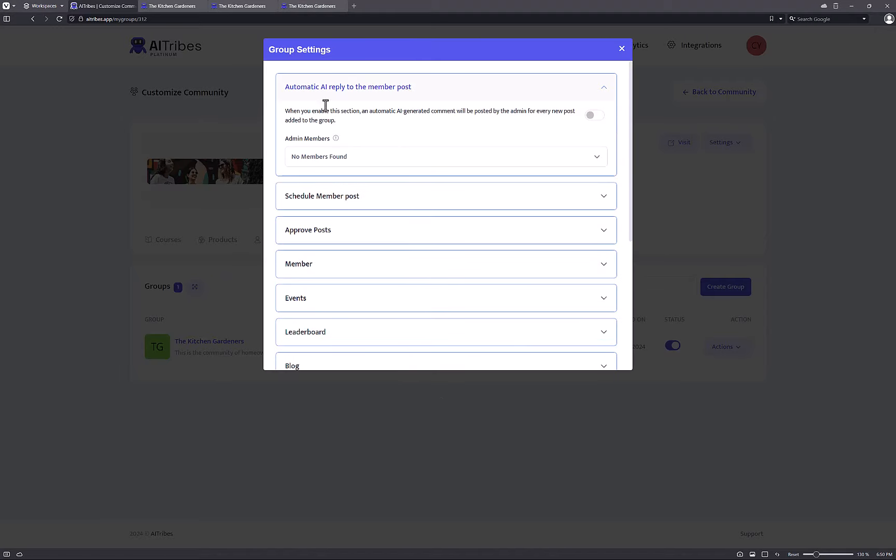
left_click(397, 94)
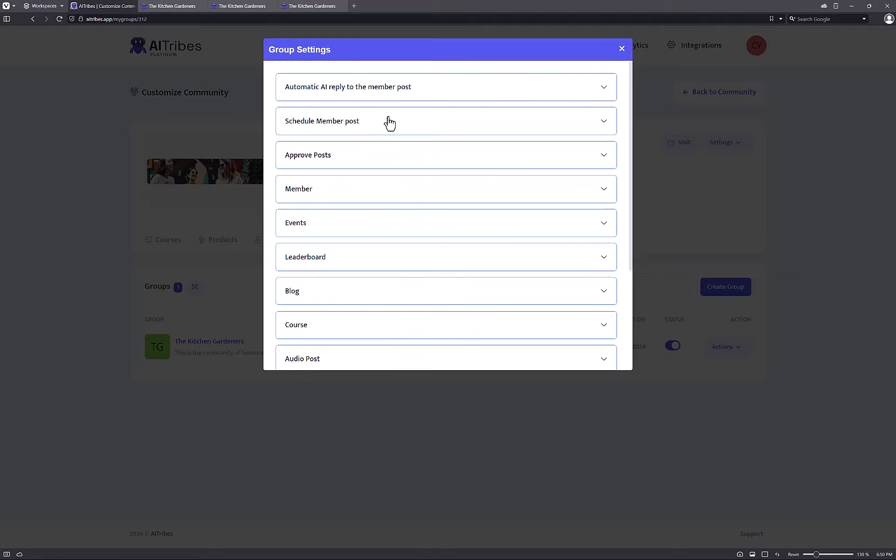
left_click(377, 90)
left_click(361, 154)
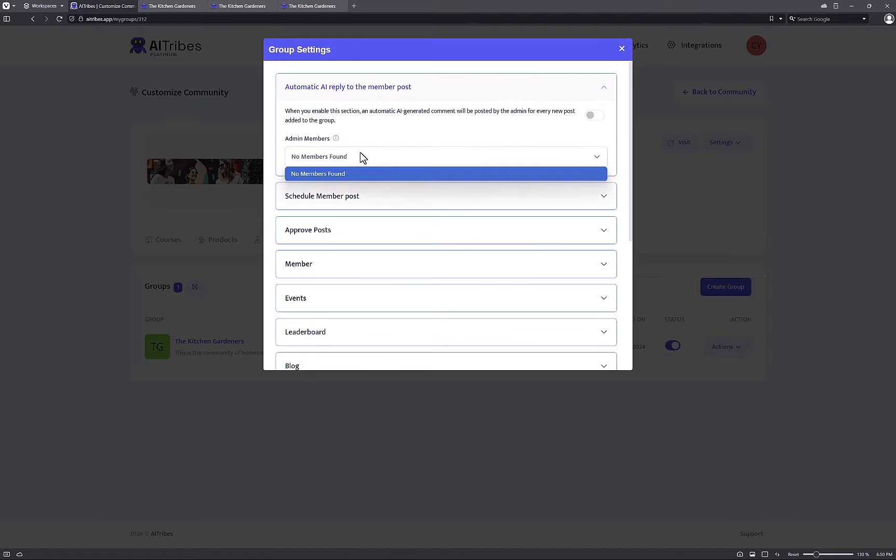
left_click(358, 173)
Switch on scheduled member posts, leaving admin post approval off.
left_click(356, 210)
scroll(352, 207, "down", 2)
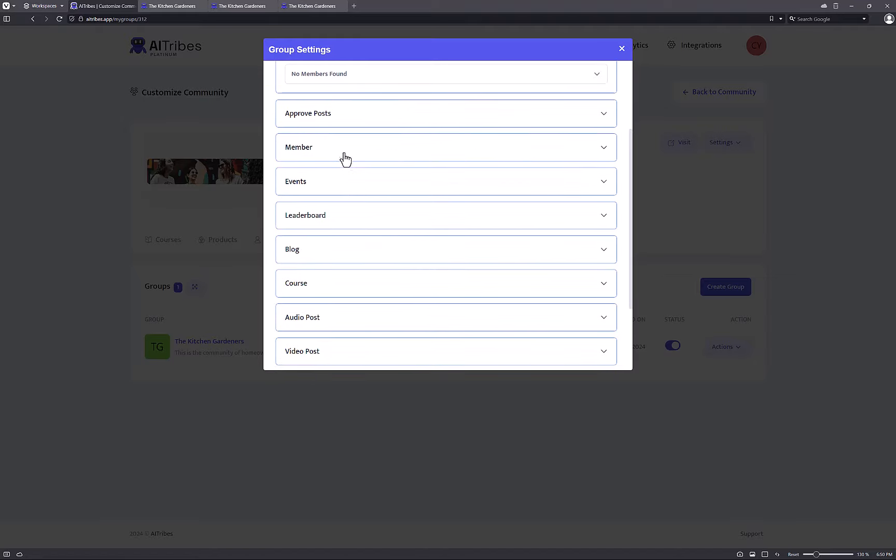
scroll(344, 161, "up", 2)
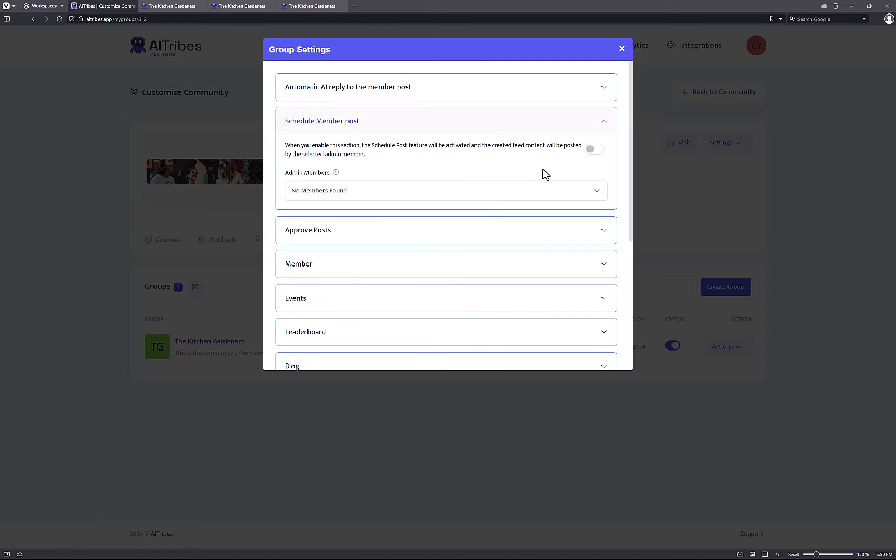
left_click(593, 149)
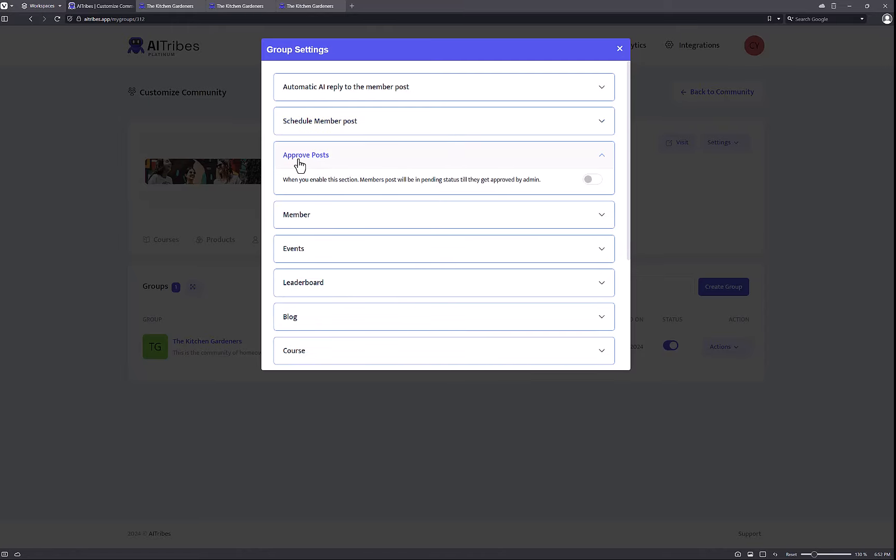
left_click(332, 160)
left_click(548, 166)
left_click(595, 184)
left_click(595, 182)
Review the member, events, leaderboard, blog, course and chat settings sections.
scroll(357, 203, "down", 2)
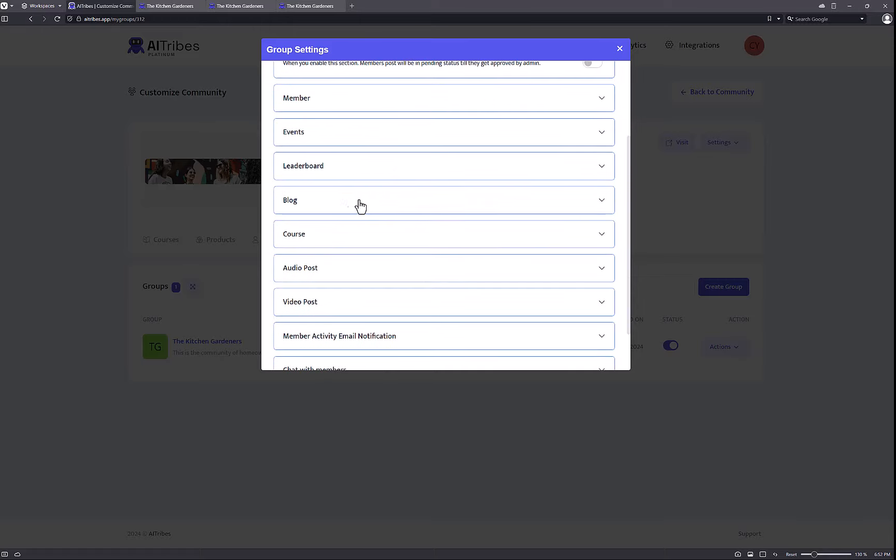
left_click(361, 107)
left_click(398, 142)
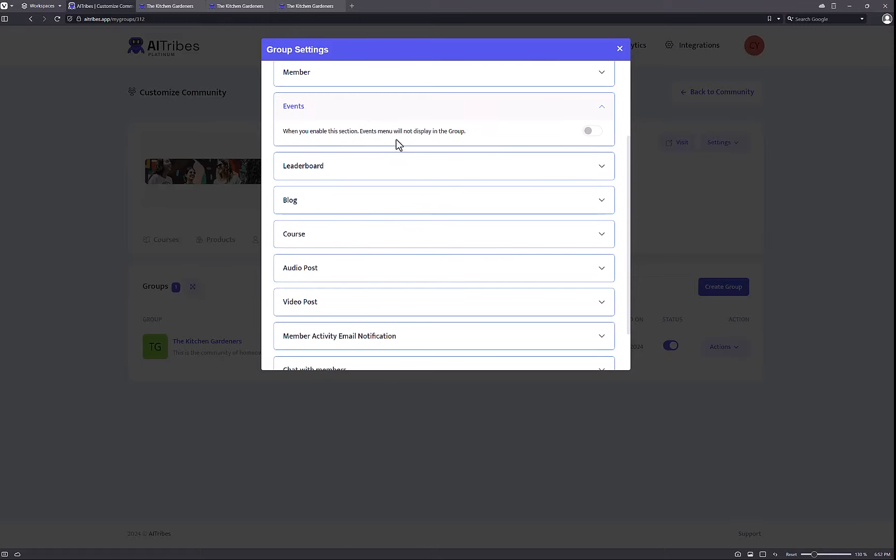
left_click(377, 177)
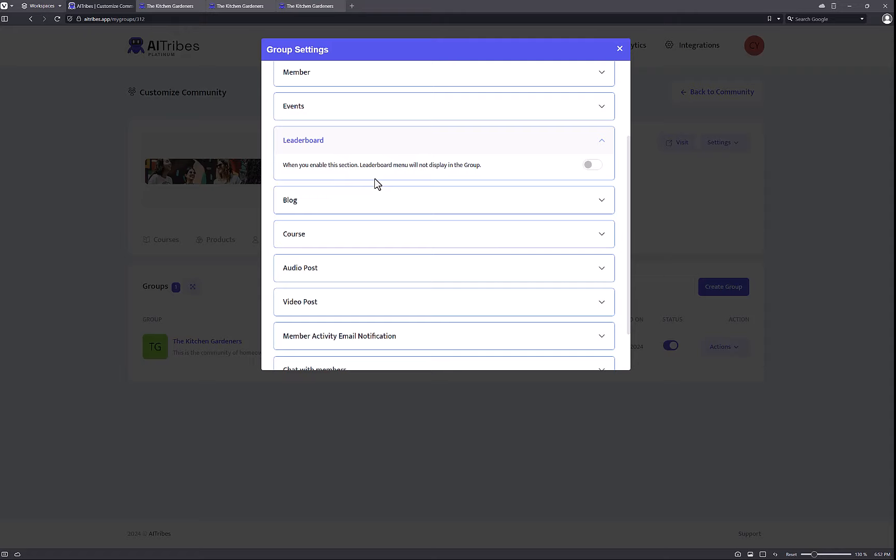
left_click(352, 208)
left_click(354, 234)
scroll(358, 249, "down", 1)
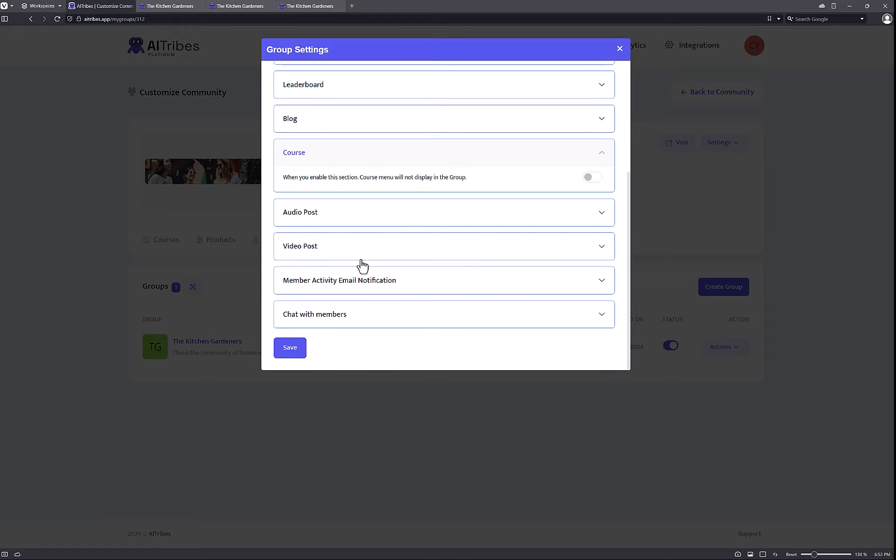
left_click(349, 311)
left_click_drag(376, 314, 441, 318)
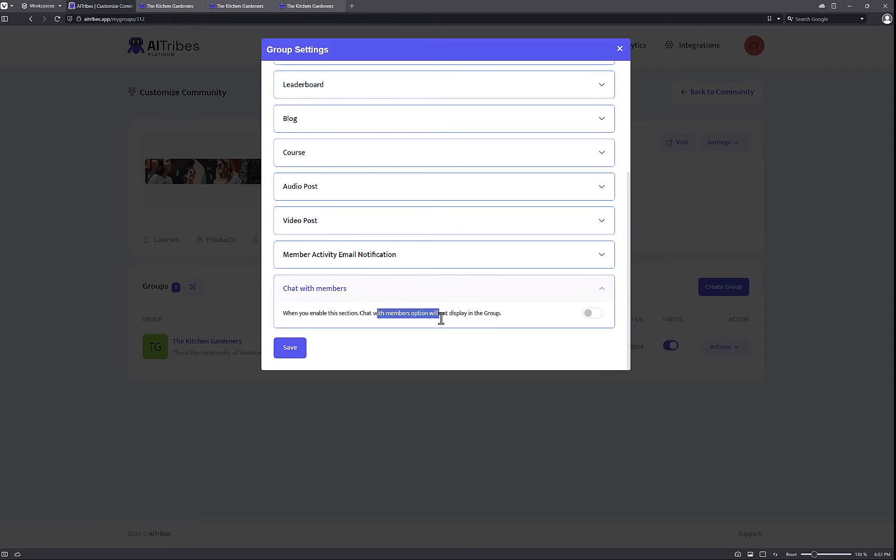
left_click(483, 324)
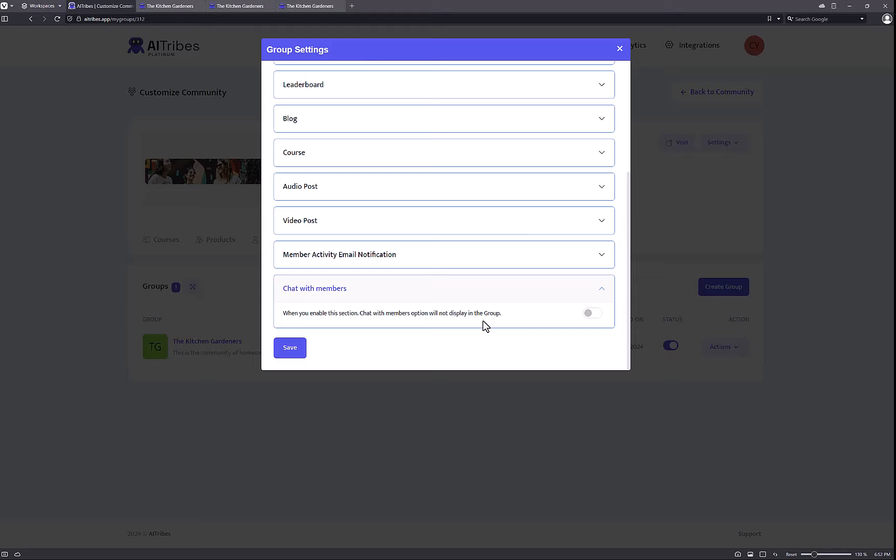
Save the group settings and close the dialog.
left_click(290, 348)
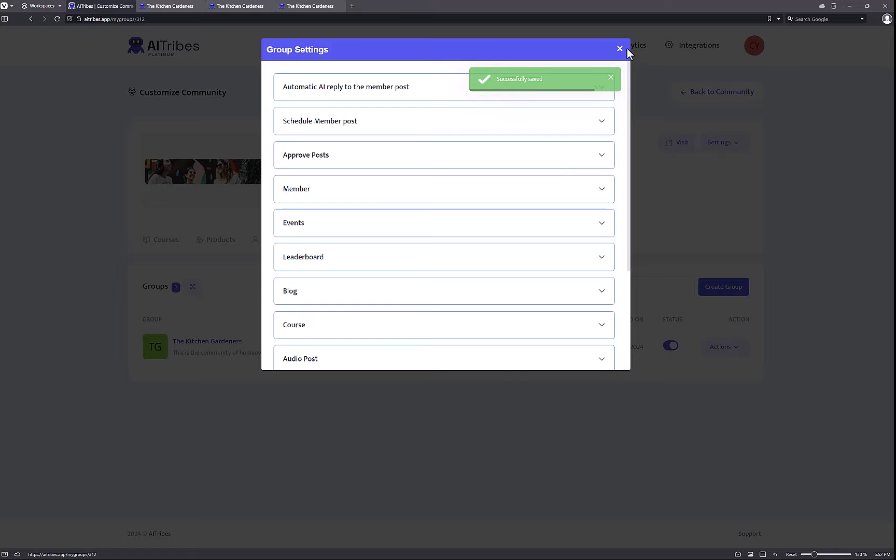
left_click(627, 49)
left_click(736, 348)
Reopen Schedule Post with an AI feed and Number Of Post set to 1.
left_click(721, 459)
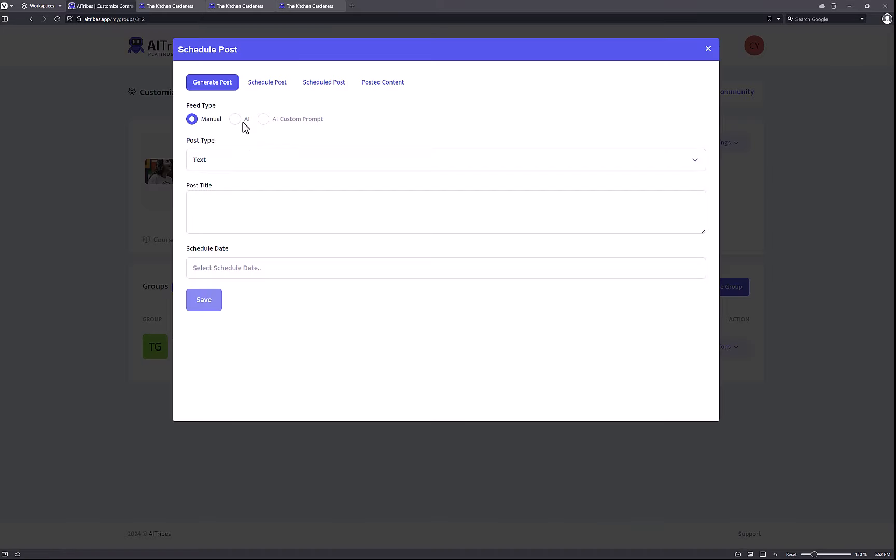
left_click(241, 121)
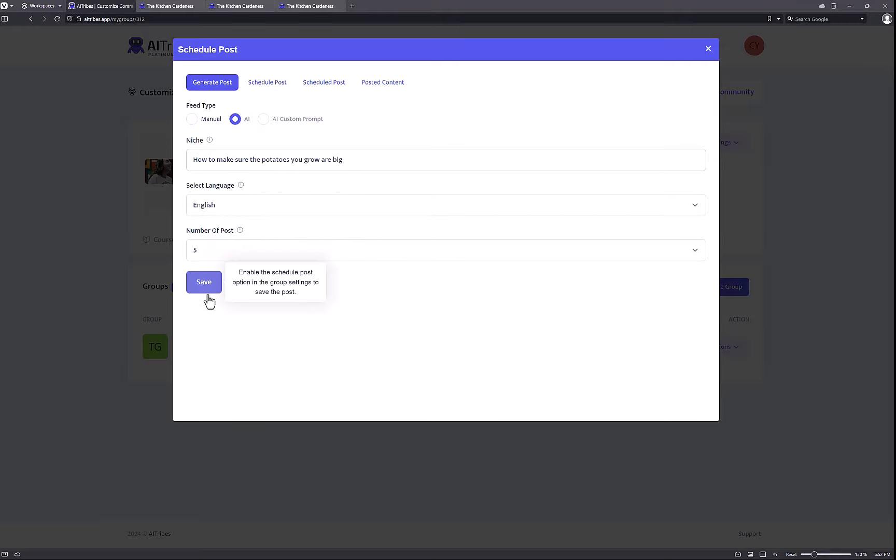
left_click(205, 251)
left_click(208, 273)
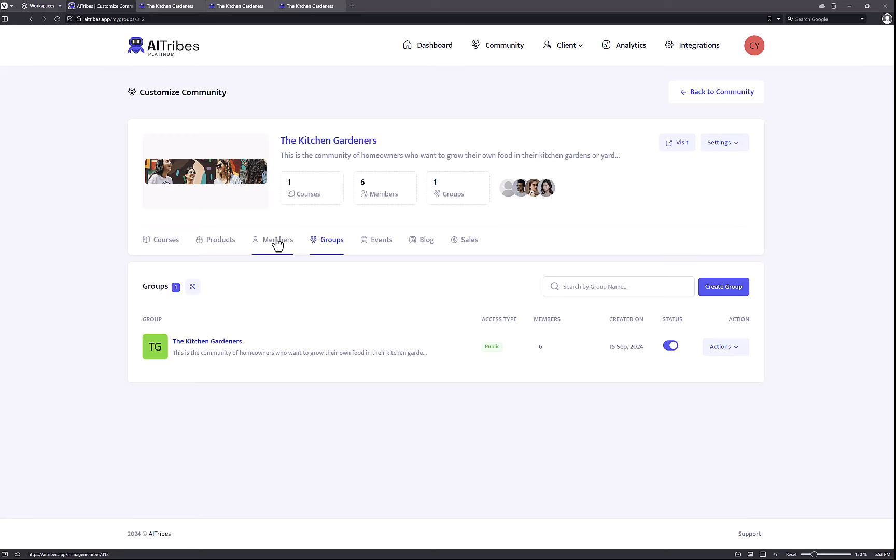
Review the community's member list and open the second member's actions.
left_click(277, 243)
scroll(272, 284, "down", 1)
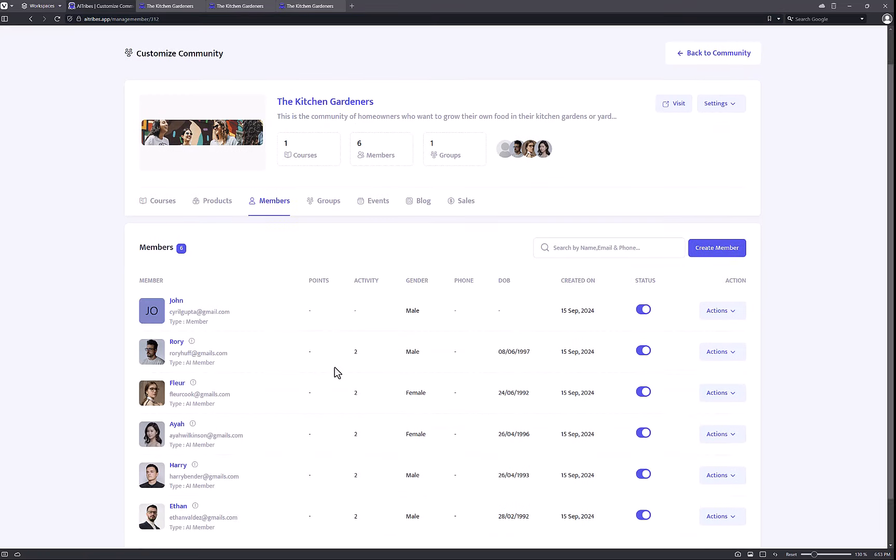
scroll(334, 370, "down", 1)
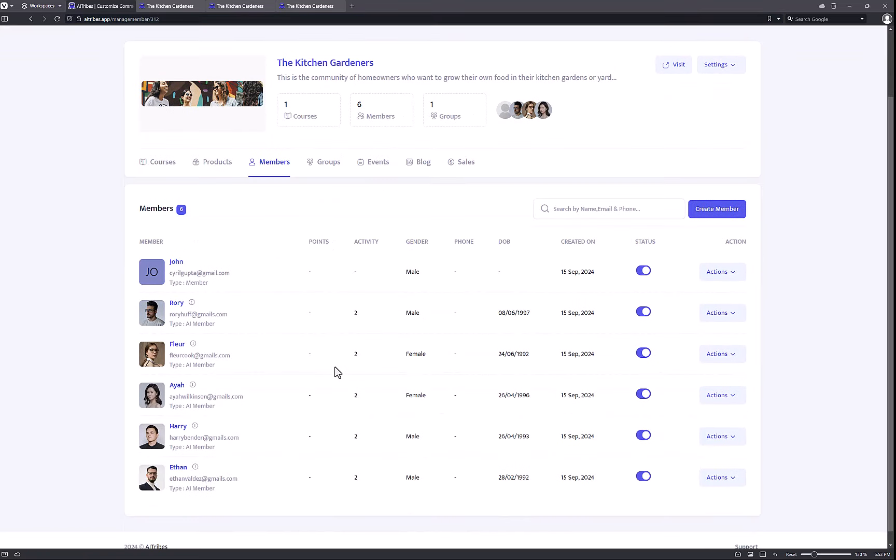
left_click(723, 313)
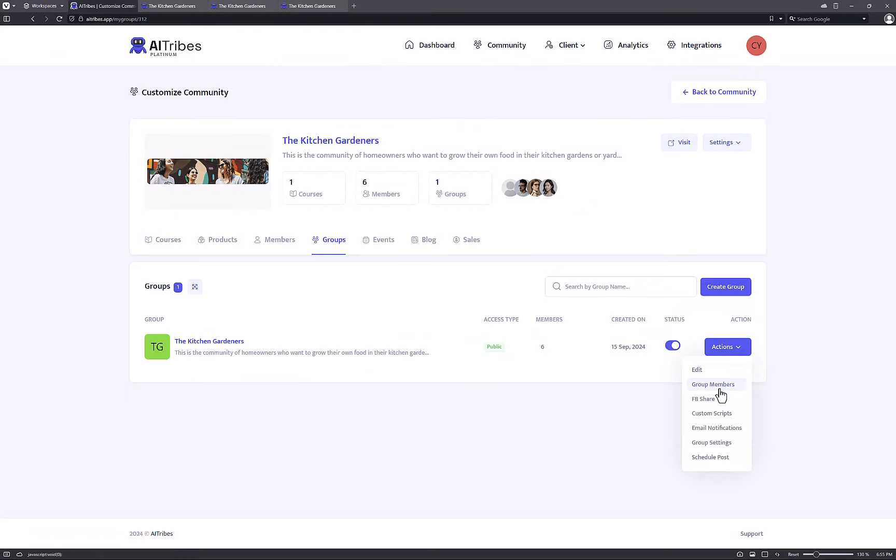
From Group Members, assign the Admin role to the second listed member and save.
left_click(719, 389)
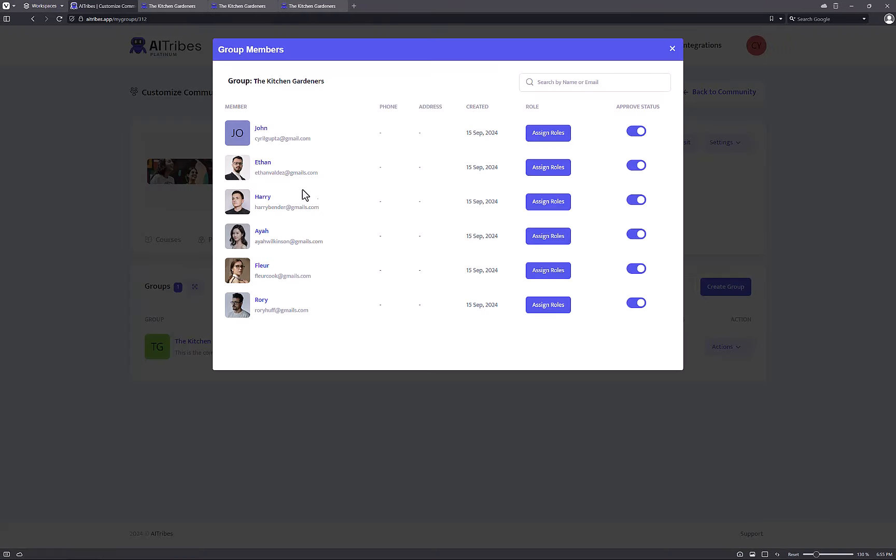
left_click(559, 170)
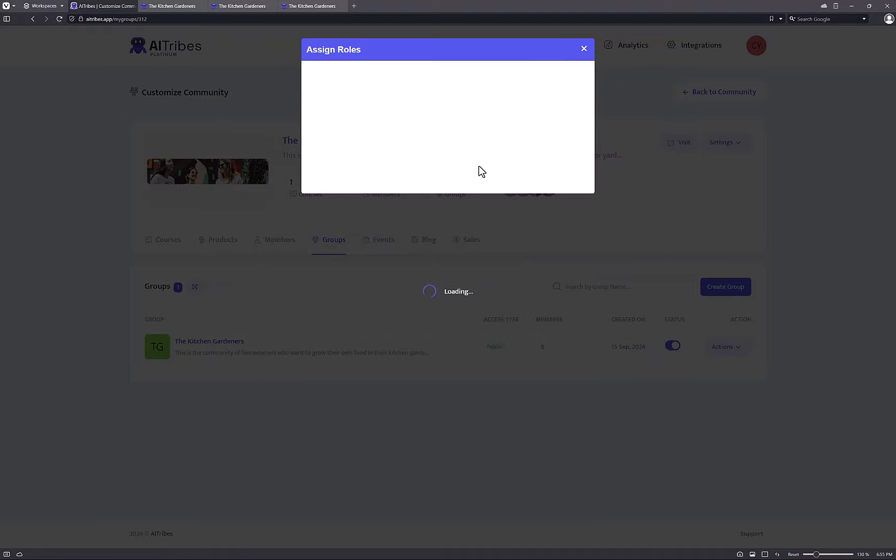
left_click(318, 118)
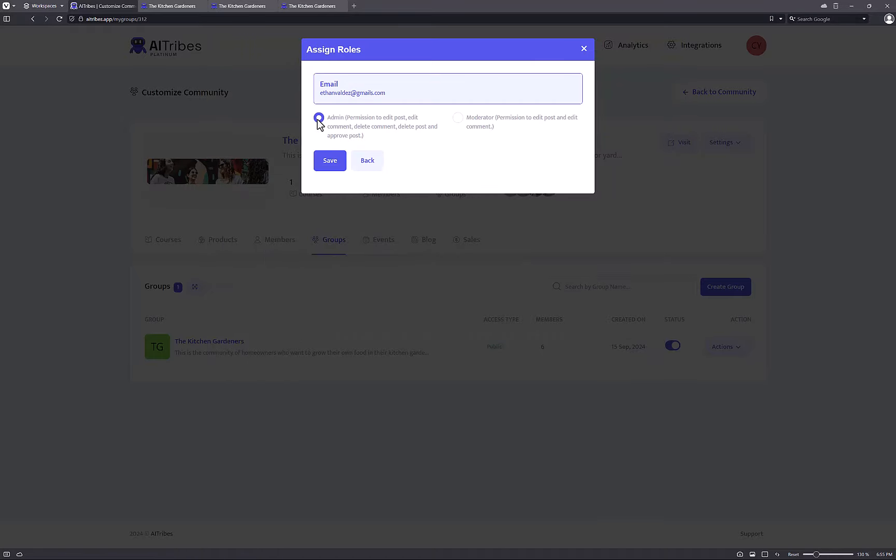
left_click(343, 166)
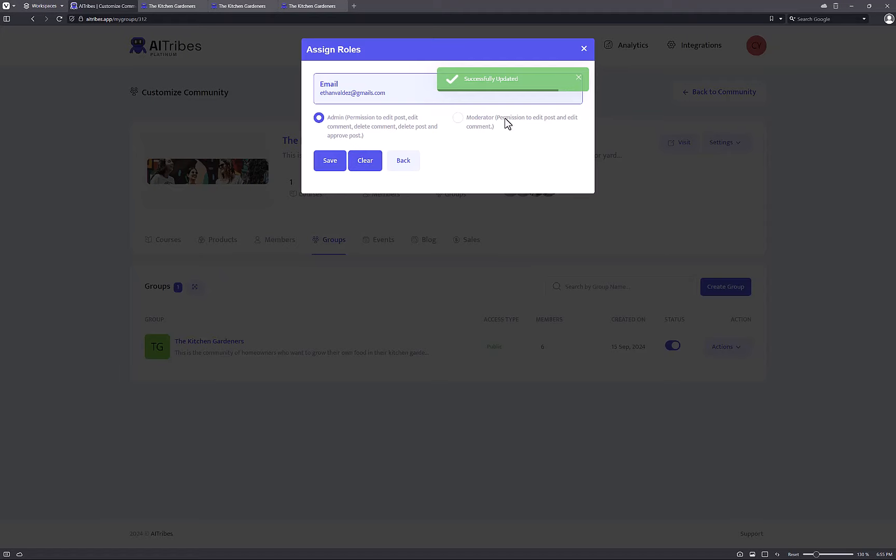
left_click(585, 49)
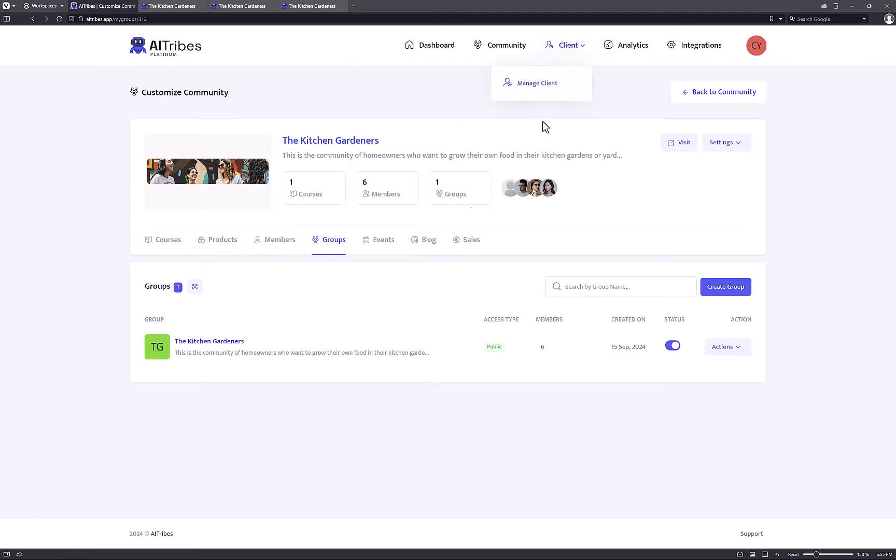
In group settings, pick the new admin as Admin Member for scheduled member posts.
left_click(727, 347)
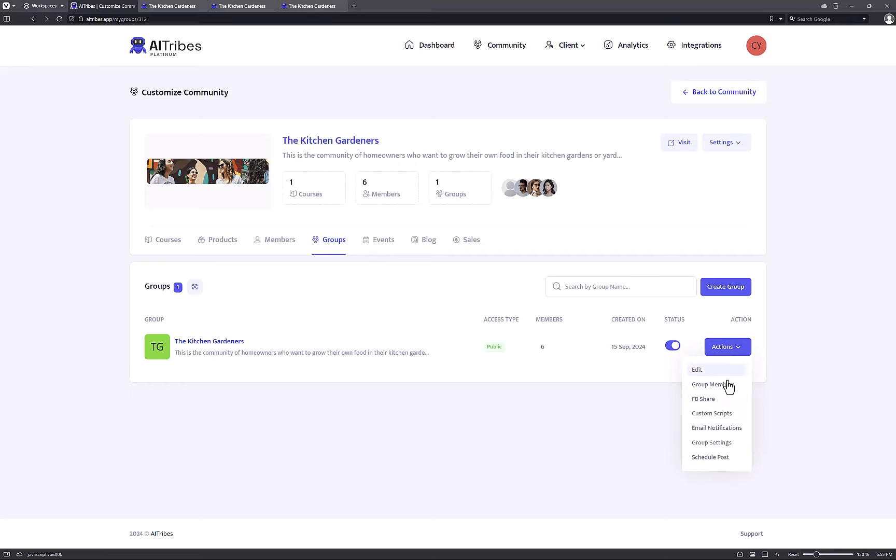
left_click(720, 443)
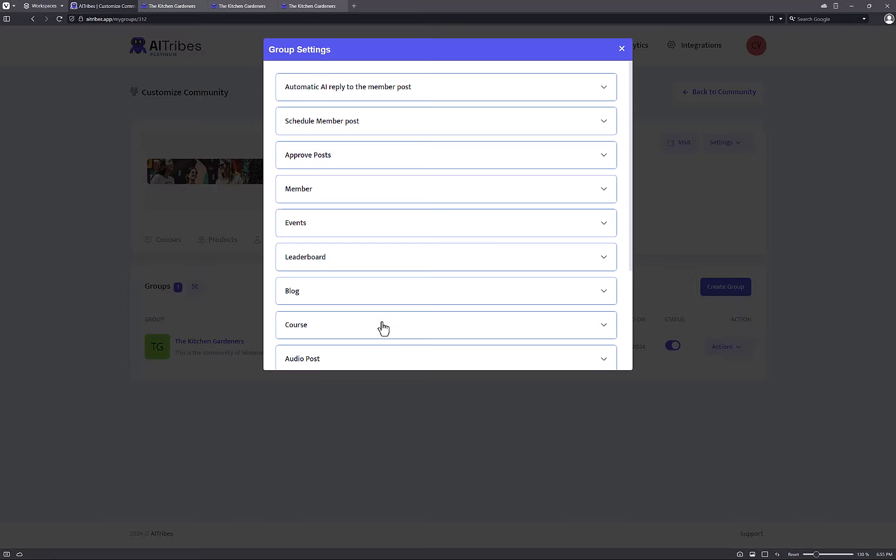
left_click(357, 135)
left_click(359, 184)
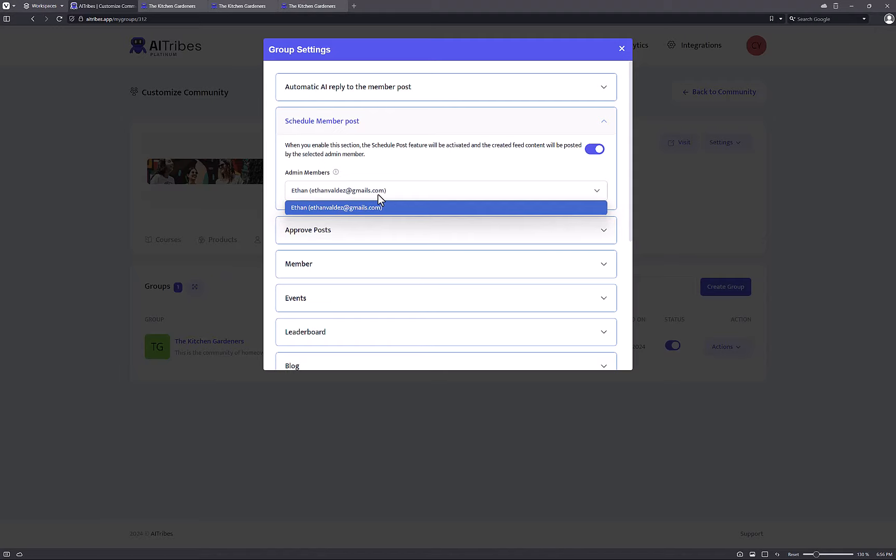
left_click(622, 49)
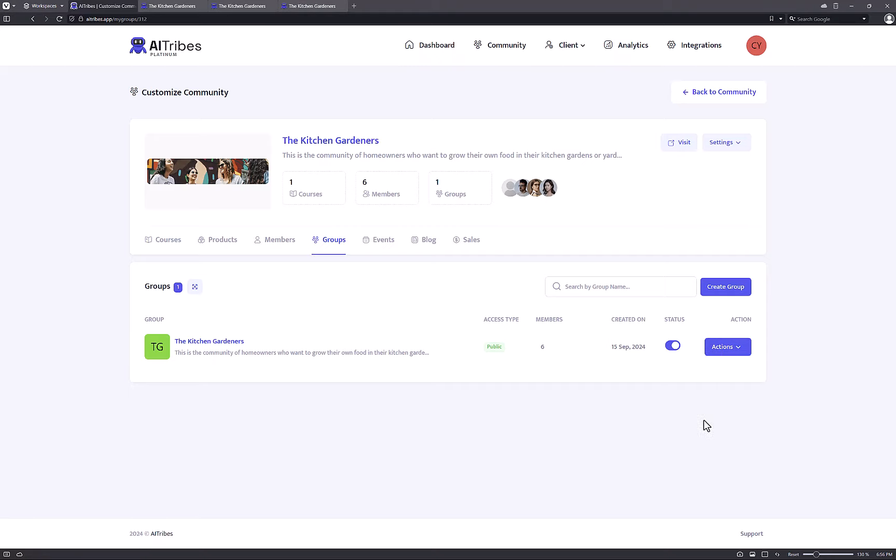
left_click(729, 352)
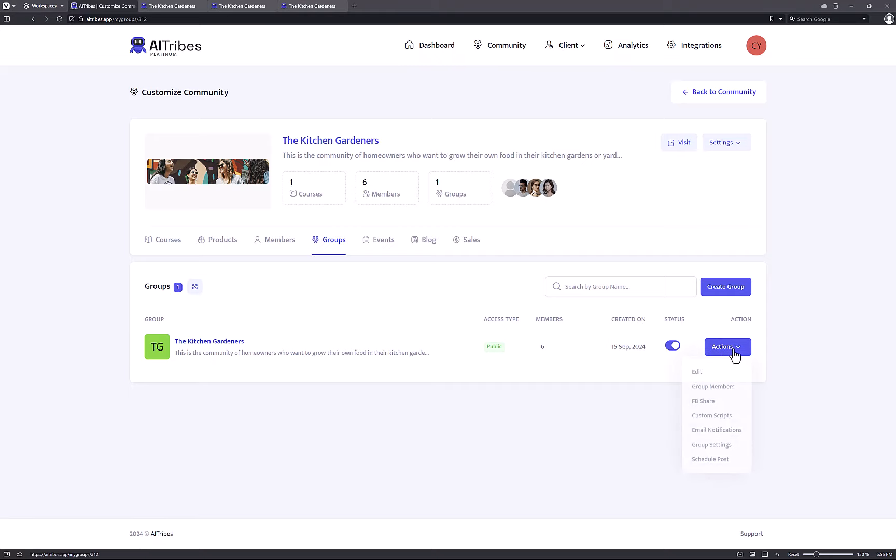
Generate one English AI post on 'How to make sure the potatoes you grow are big'.
left_click(708, 459)
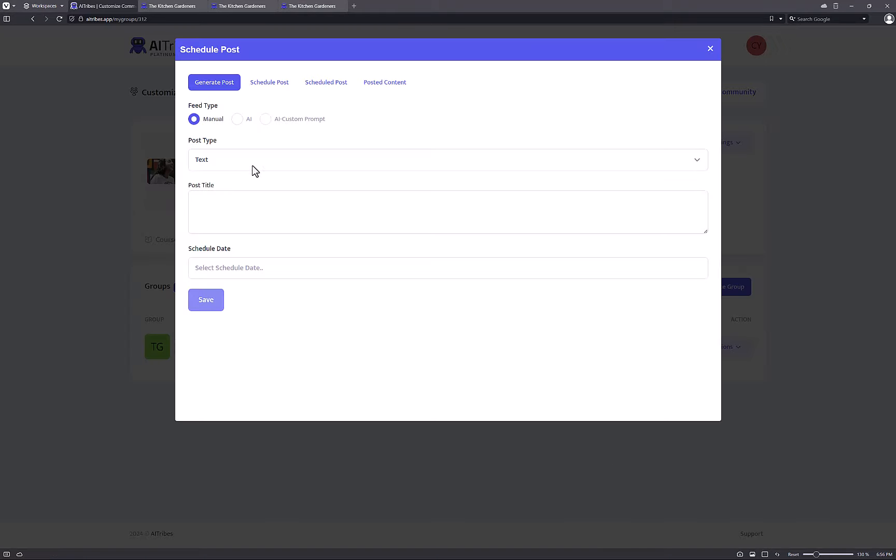
left_click(237, 119)
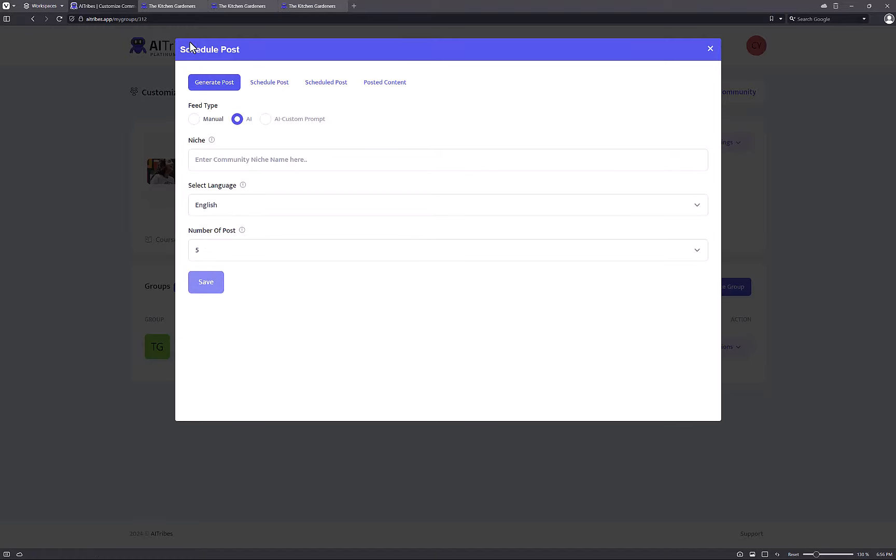
left_click(240, 160)
type("How to make sure the potatoes you grow are big")
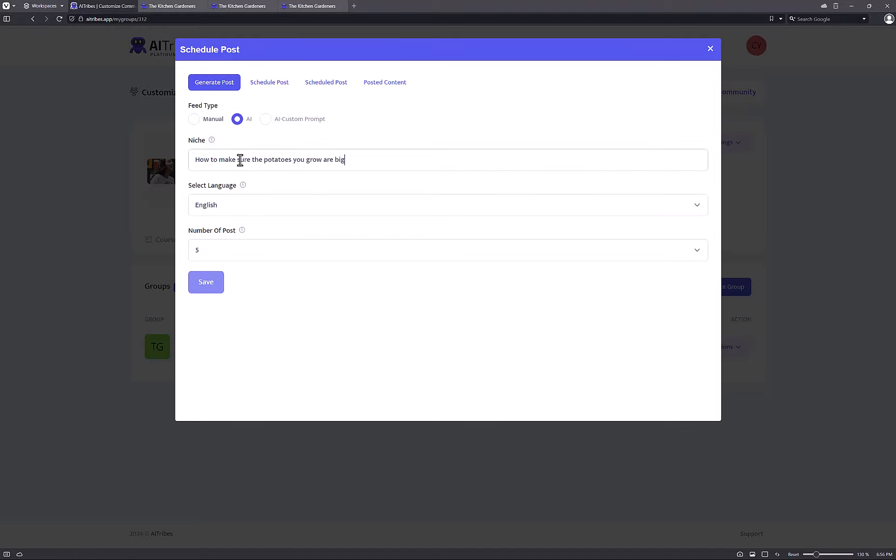
left_click(213, 253)
left_click(214, 268)
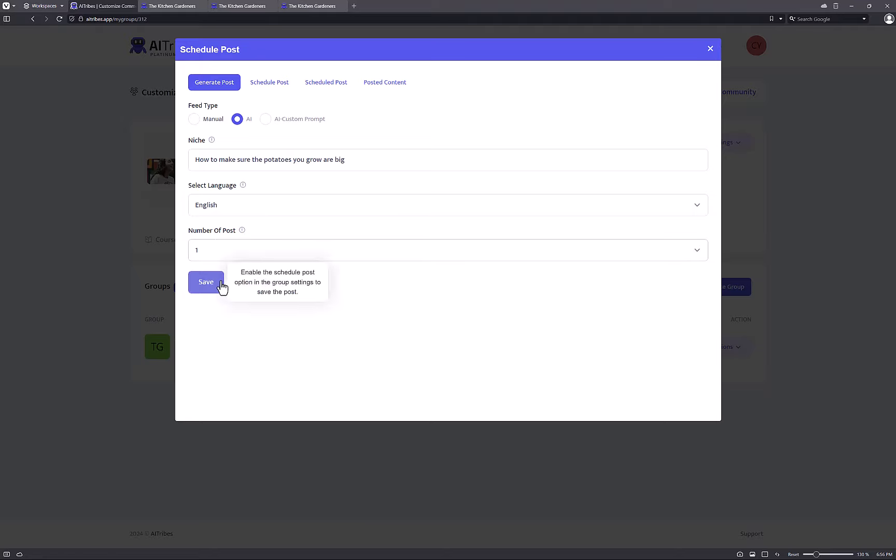
left_click(214, 209)
left_click(215, 209)
left_click(208, 283)
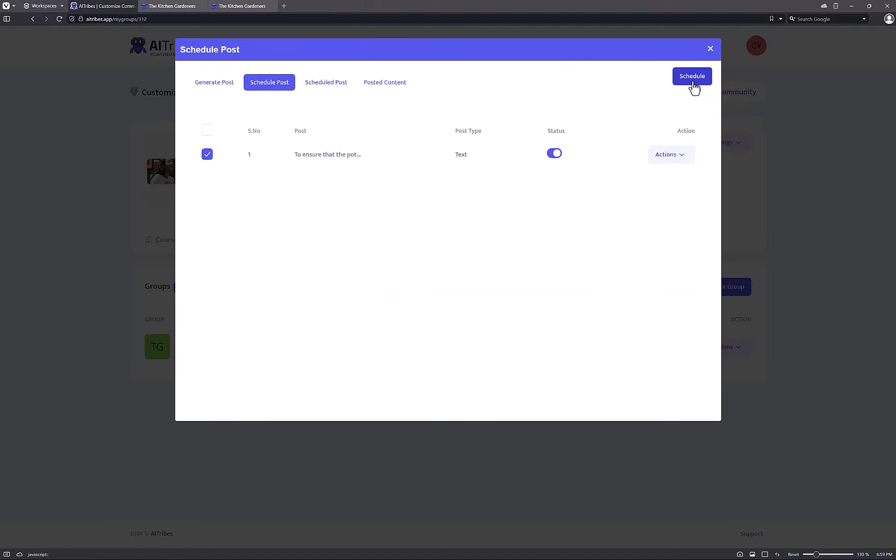
Schedule the potato post hourly from September 15, 2024, then close the Schedule Post window.
left_click(691, 79)
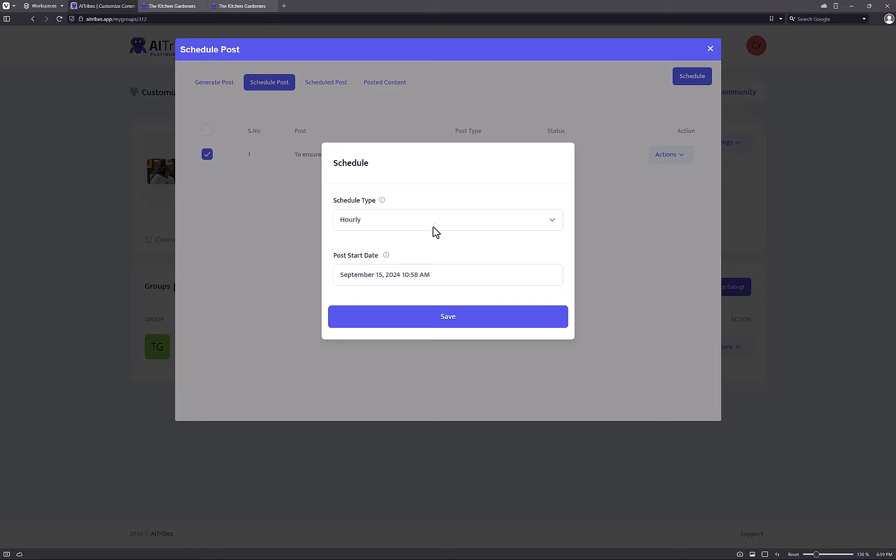
left_click(434, 226)
left_click(432, 224)
left_click(407, 226)
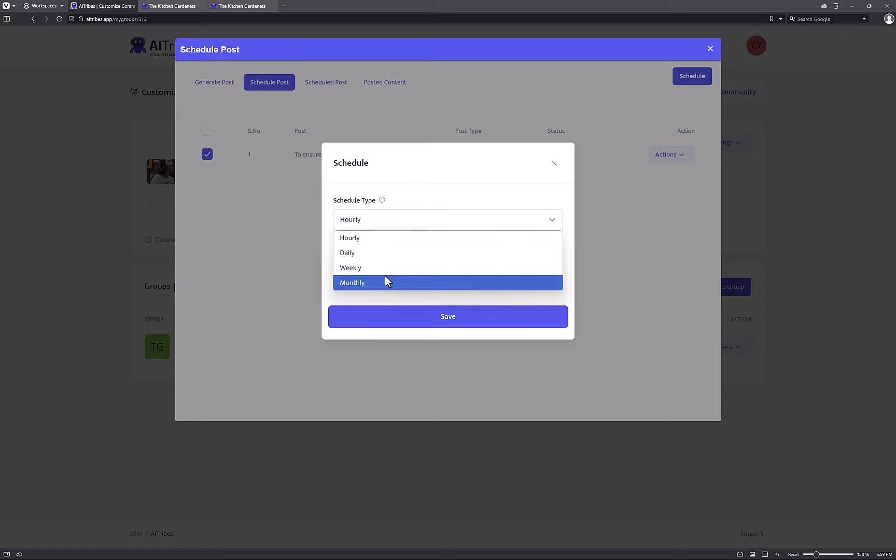
left_click(407, 212)
left_click(390, 273)
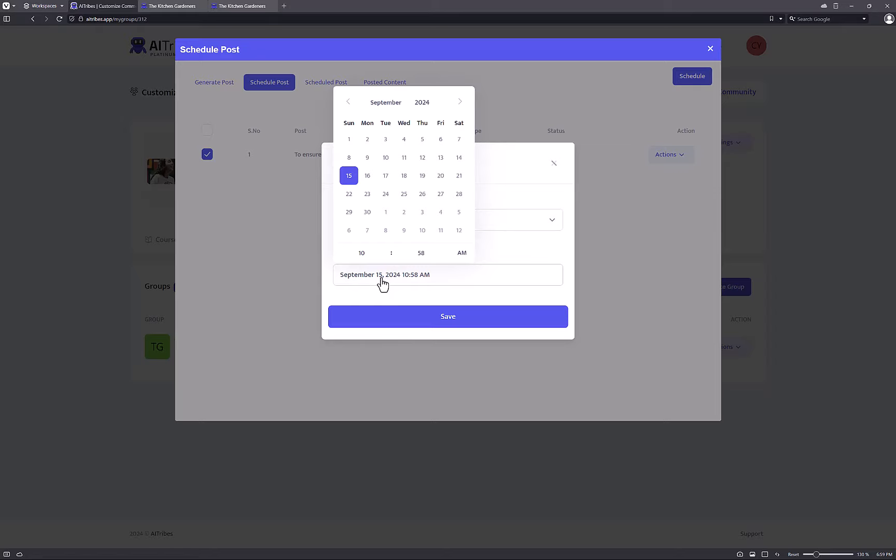
left_click(353, 273)
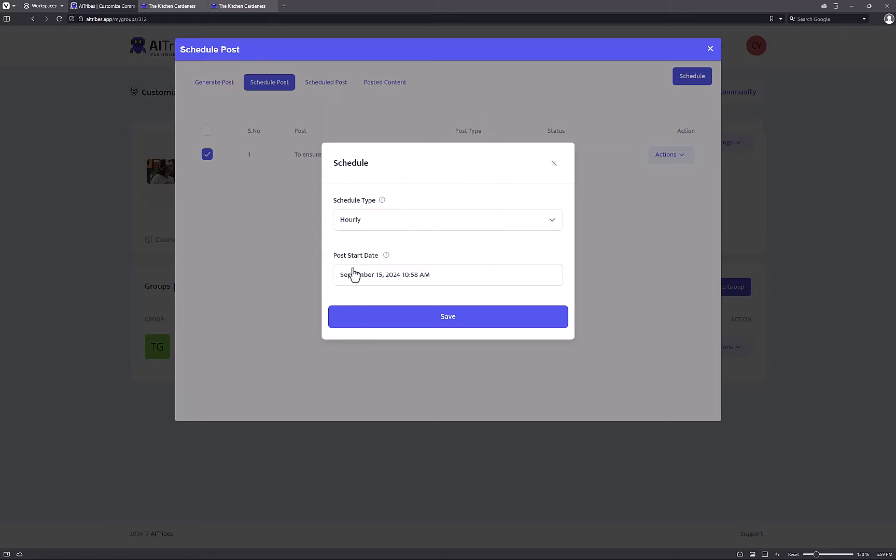
left_click(430, 328)
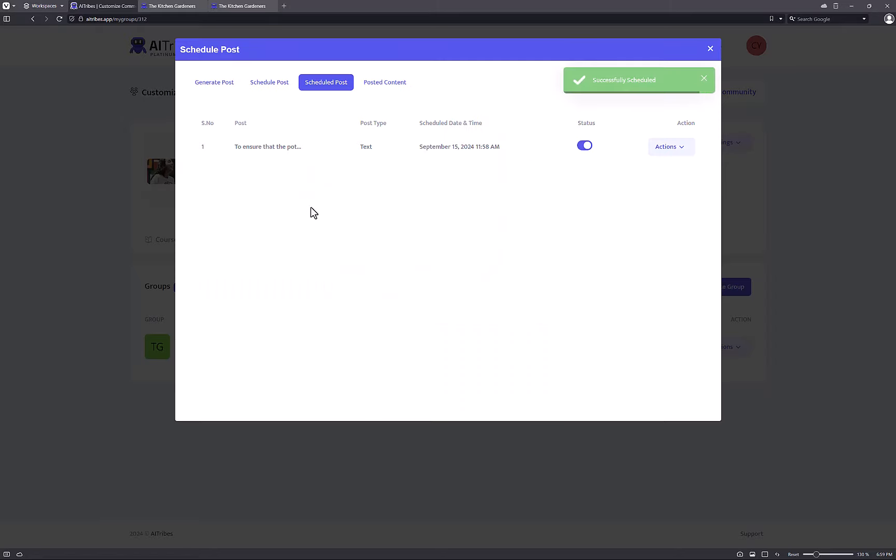
left_click(668, 149)
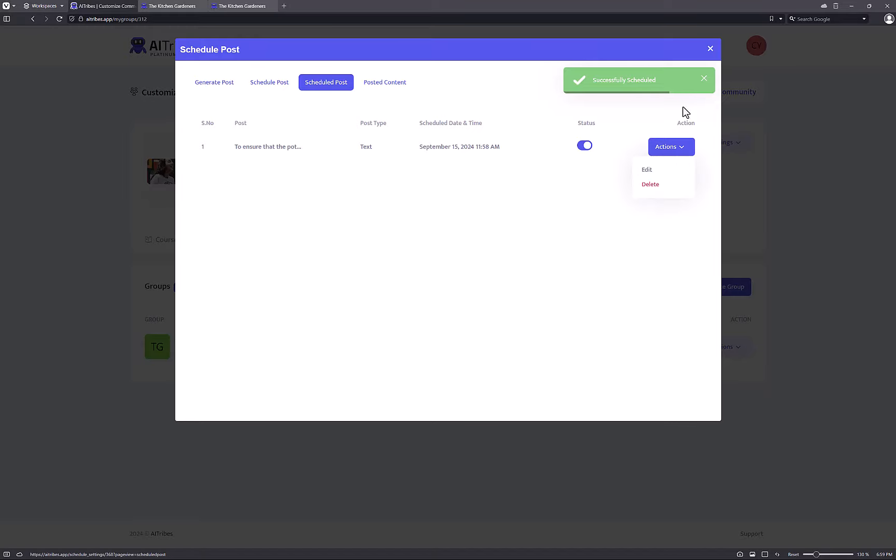
left_click(710, 50)
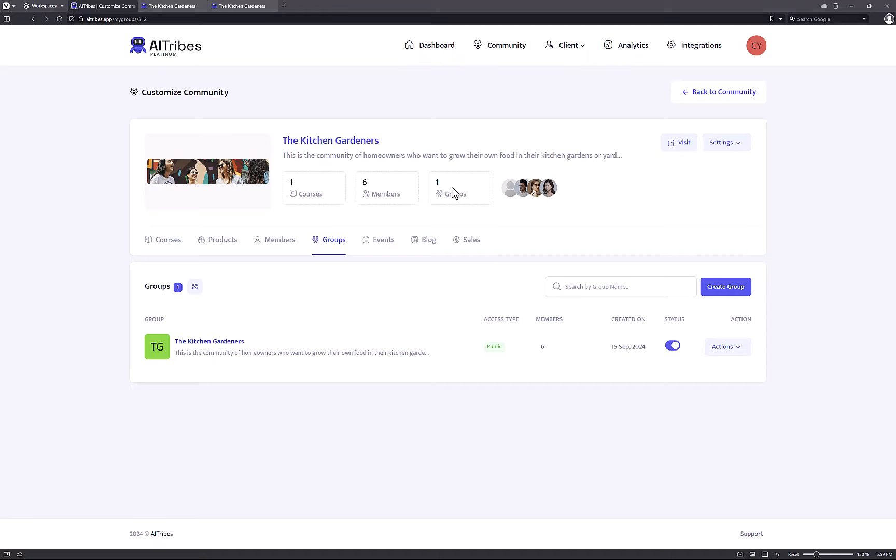
Go to the community's Events section and start a new event.
left_click(394, 240)
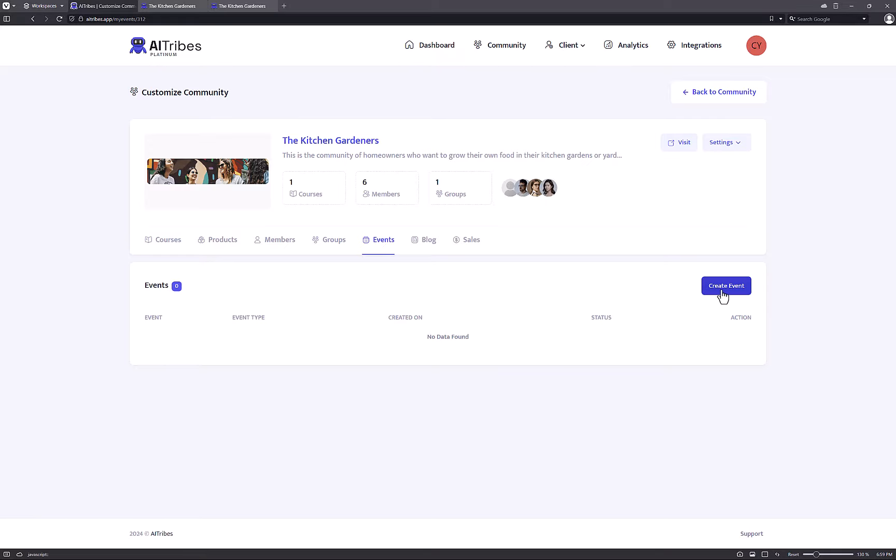
left_click(705, 289)
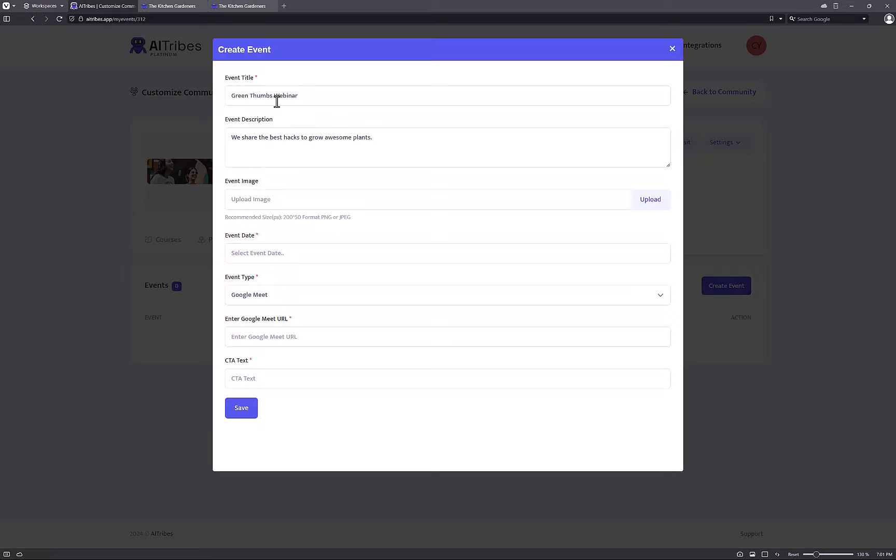